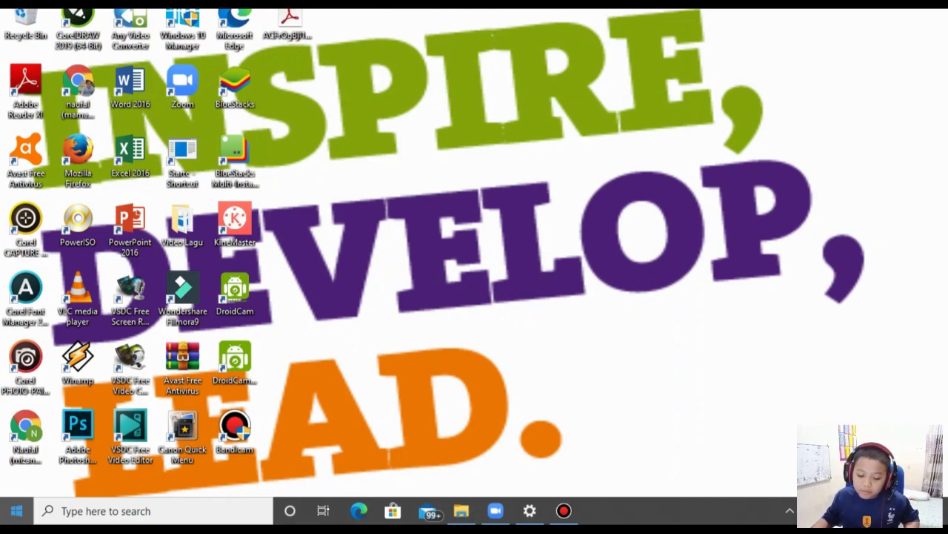
Open Paint 3D and create a new blank drawing.
click(16, 510)
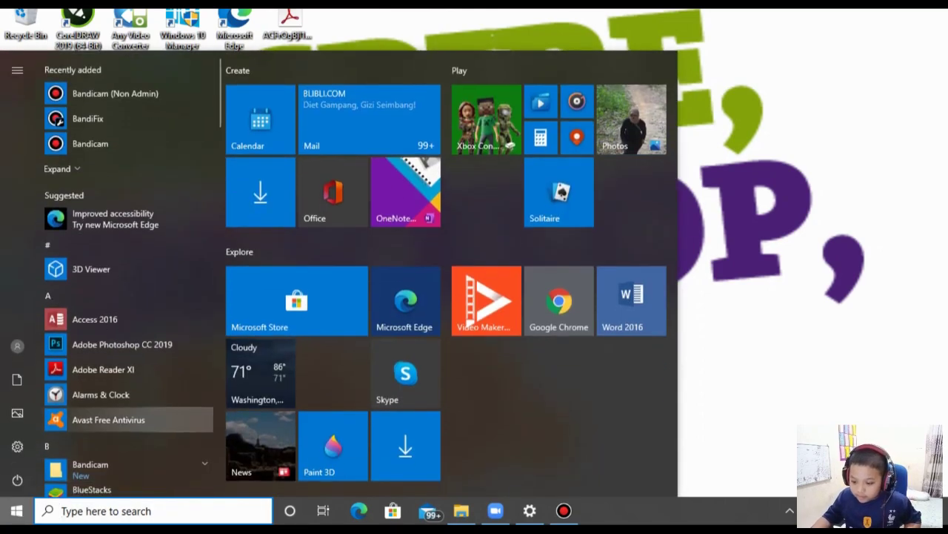
click(333, 444)
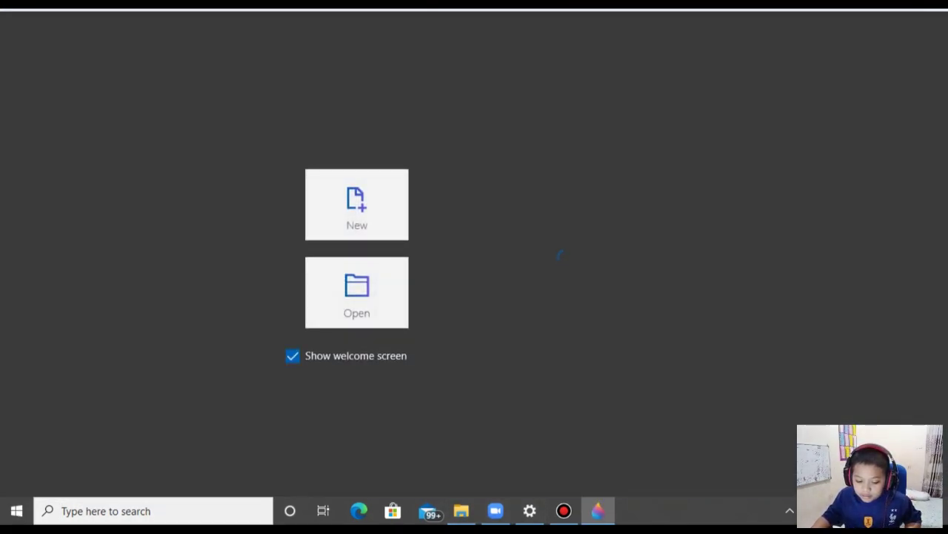
click(356, 203)
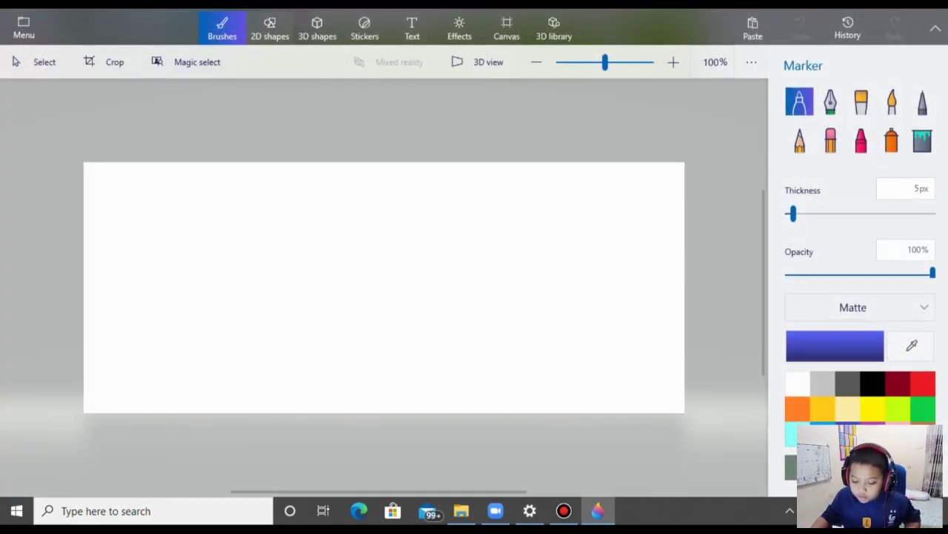
Draw a wide rectangle as the house body and place it against the lower edge of the canvas, near its centre.
click(269, 28)
click(860, 177)
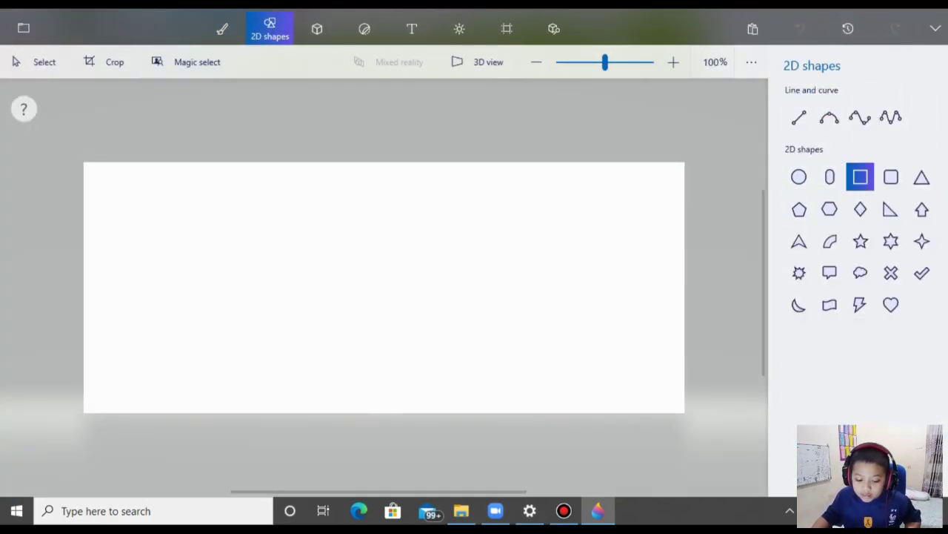
mouse_move(248, 258)
mouse_down()
mouse_move(369, 326)
mouse_move(480, 356)
mouse_move(534, 408)
mouse_up()
drag(391, 333, 404, 334)
click(570, 333)
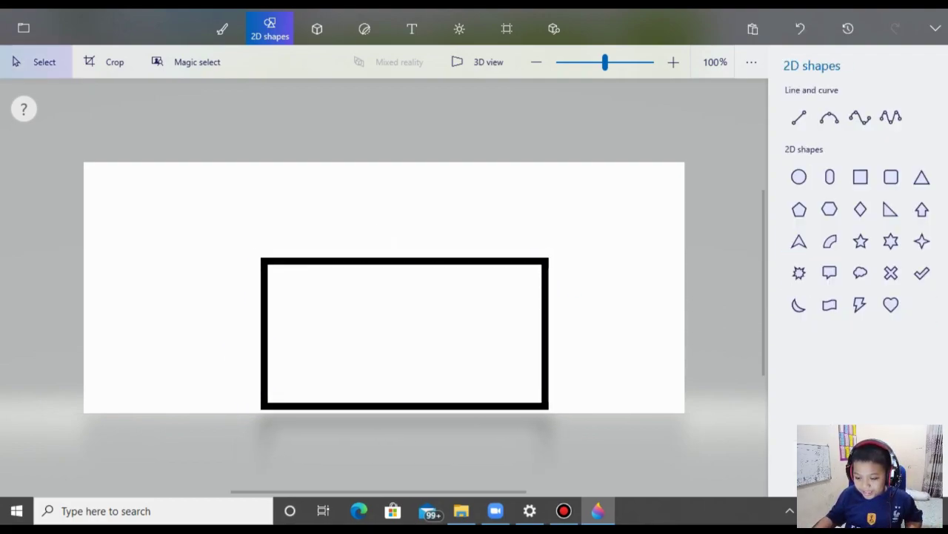
Draw a triangle roof resting on the house body and widen it to slightly overhang both walls.
click(921, 176)
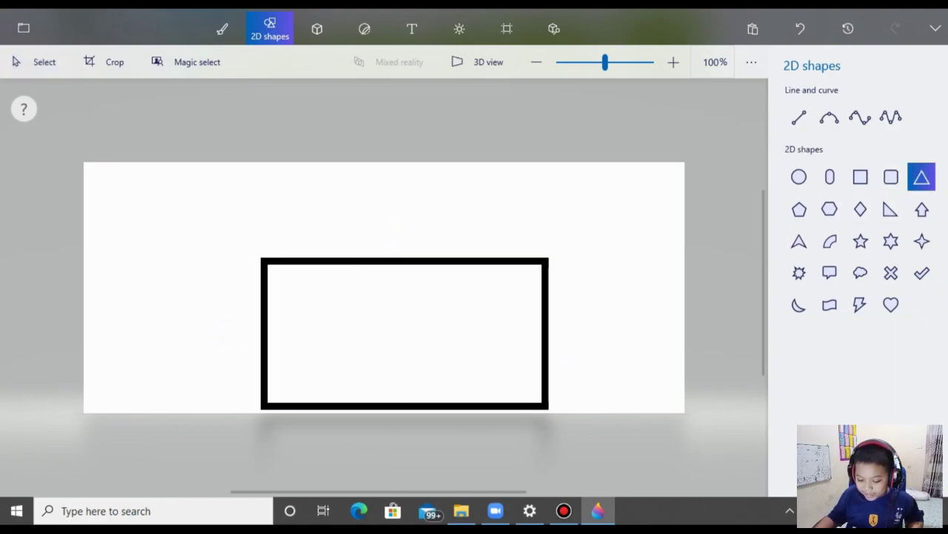
drag(294, 239, 442, 170)
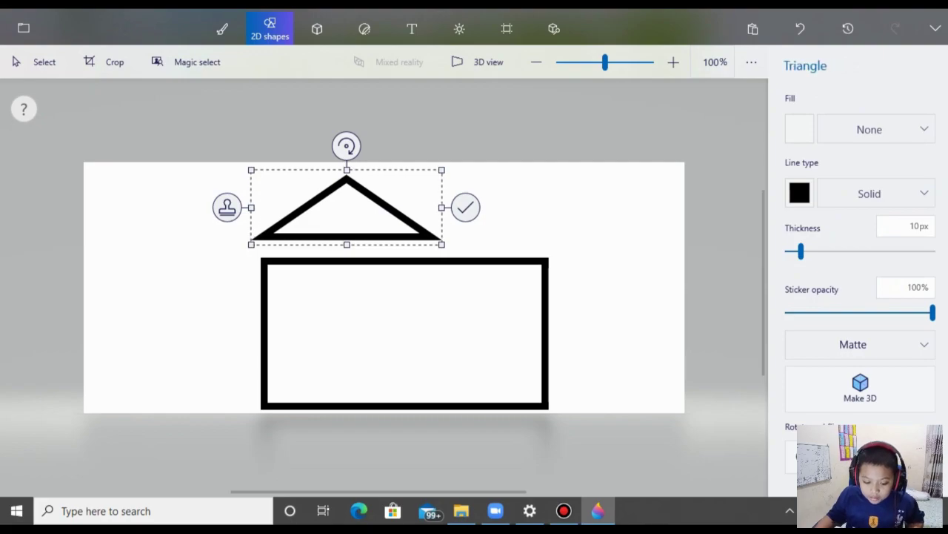
drag(347, 215, 346, 236)
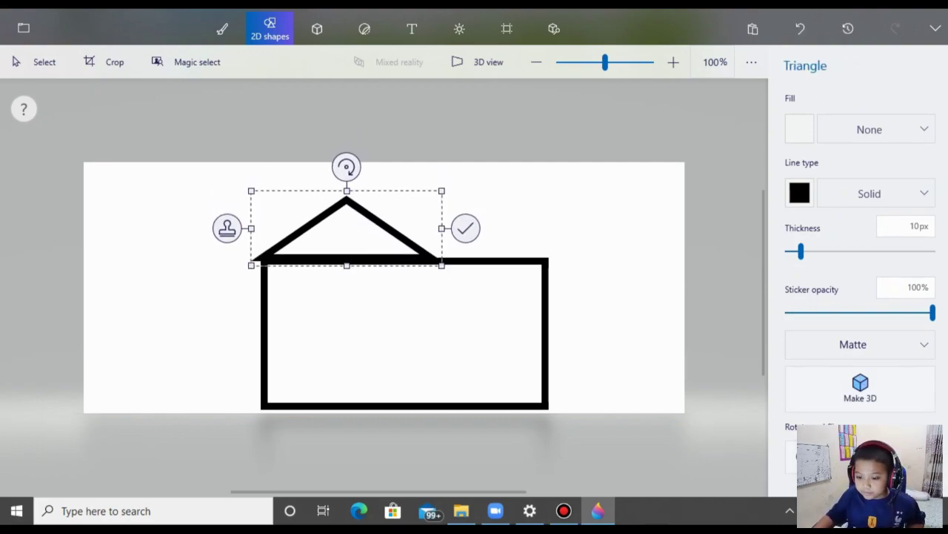
drag(442, 228, 558, 229)
click(584, 228)
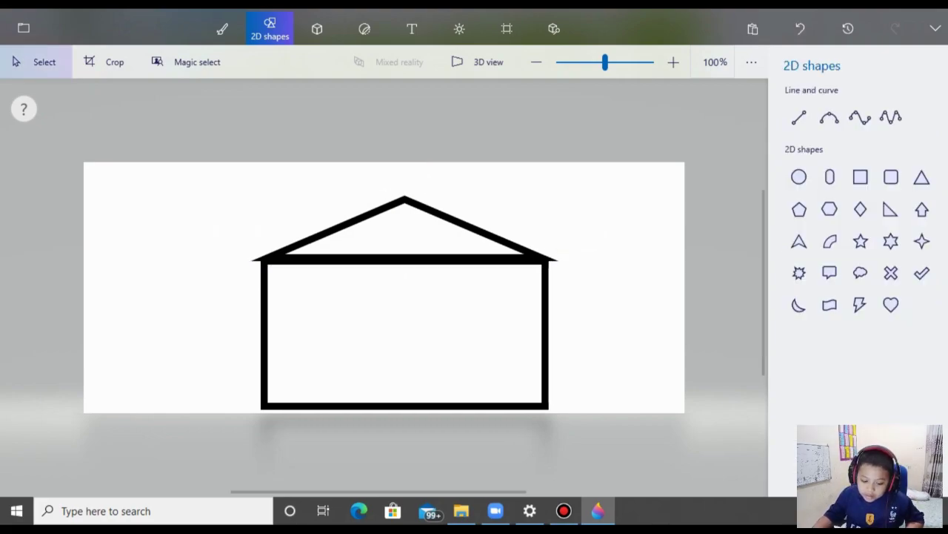
Draw a tall narrow rectangle as a door near the left wall, standing on the house's base line.
click(861, 176)
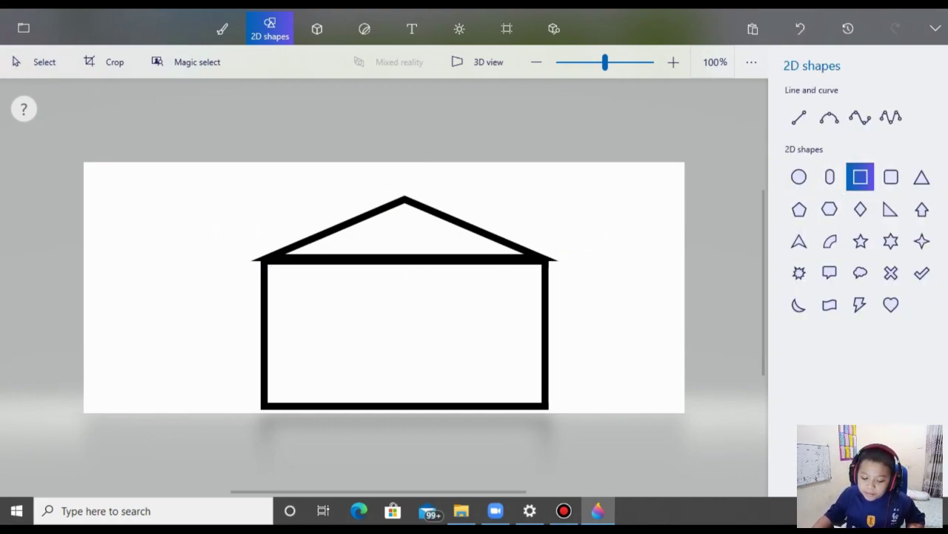
drag(299, 403, 339, 322)
drag(317, 401, 317, 406)
click(369, 365)
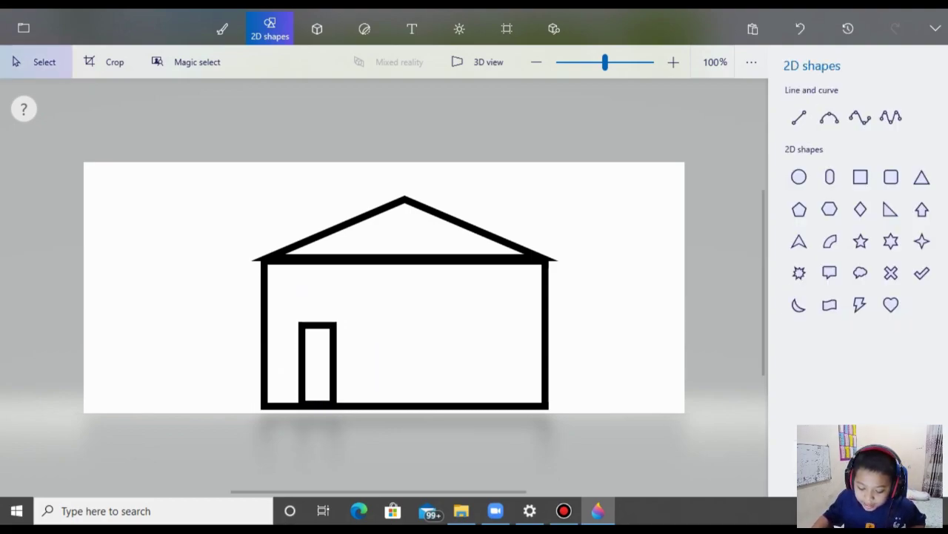
Draw a tiny circle as a doorknob beside the door's right edge, halfway up.
click(799, 176)
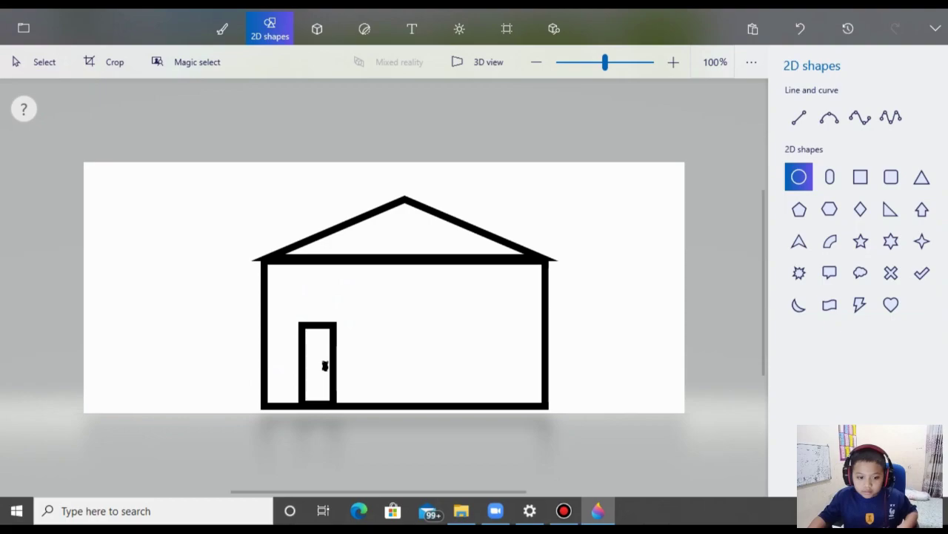
drag(330, 369, 327, 366)
click(379, 366)
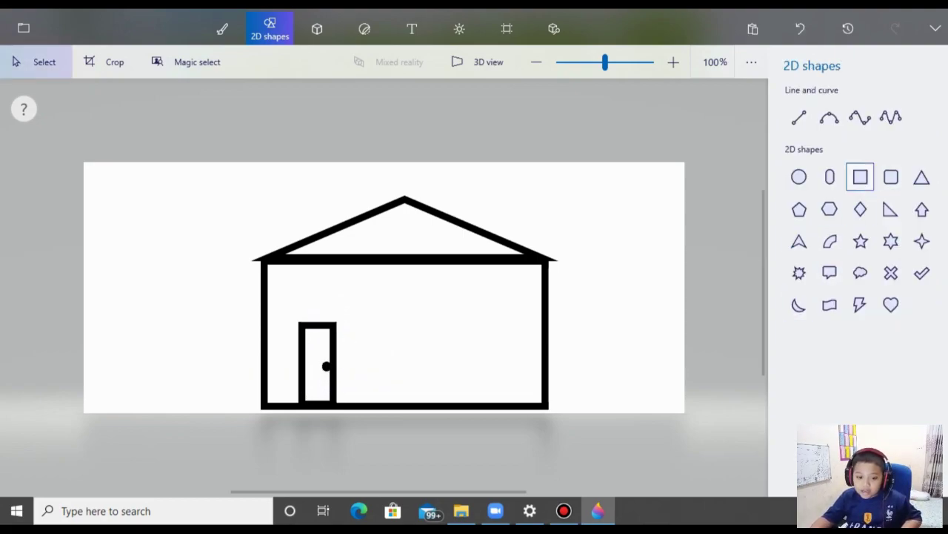
Draw a square window pane of about 48 by 47 px right of the door and paste a copy directly to its right.
click(860, 177)
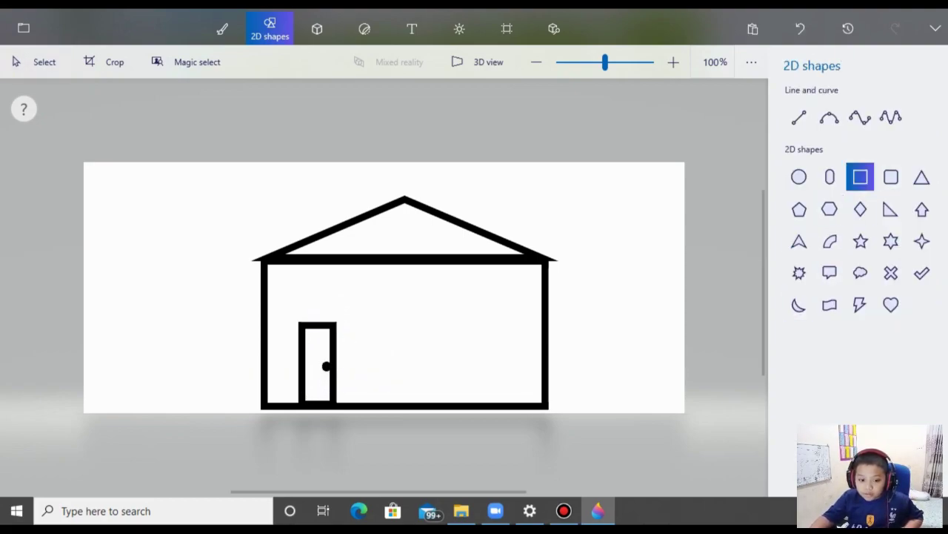
drag(413, 310, 442, 337)
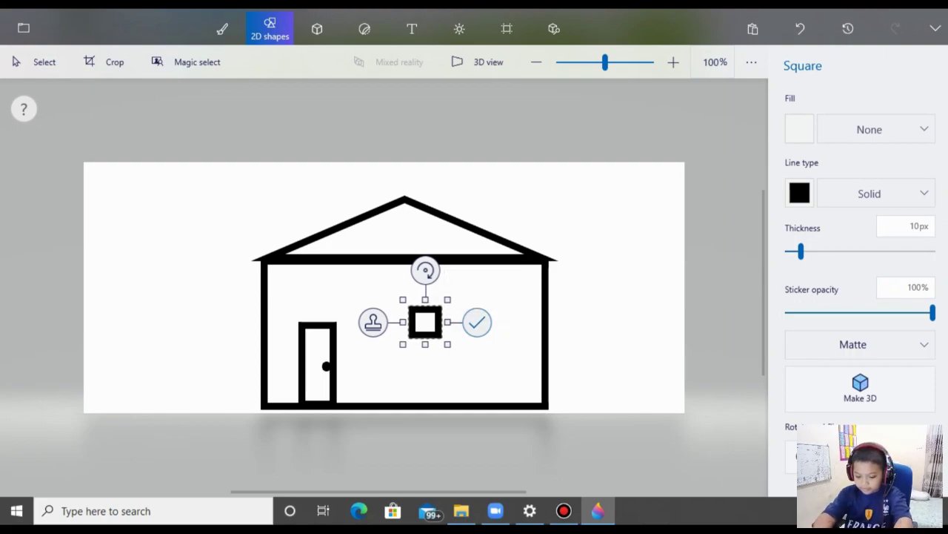
click(477, 322)
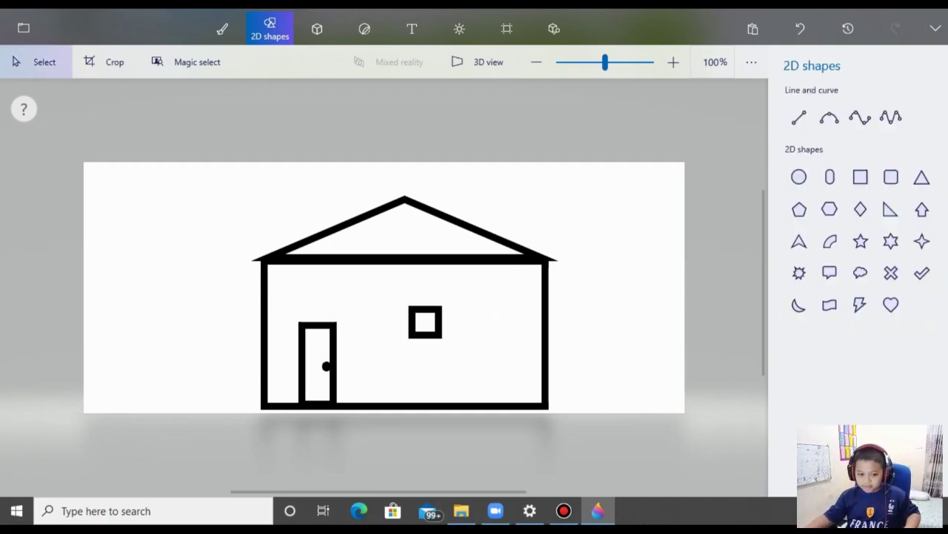
key(ctrl+v)
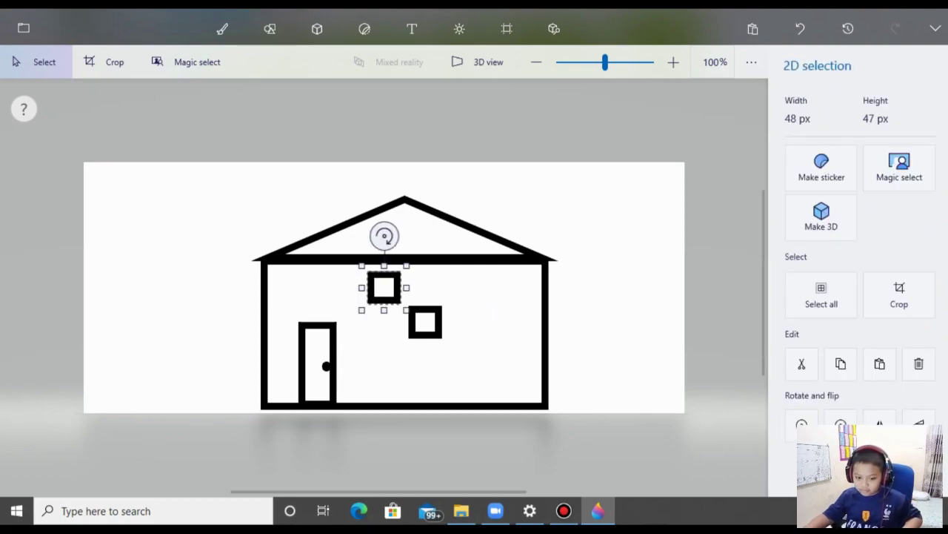
drag(383, 286, 465, 322)
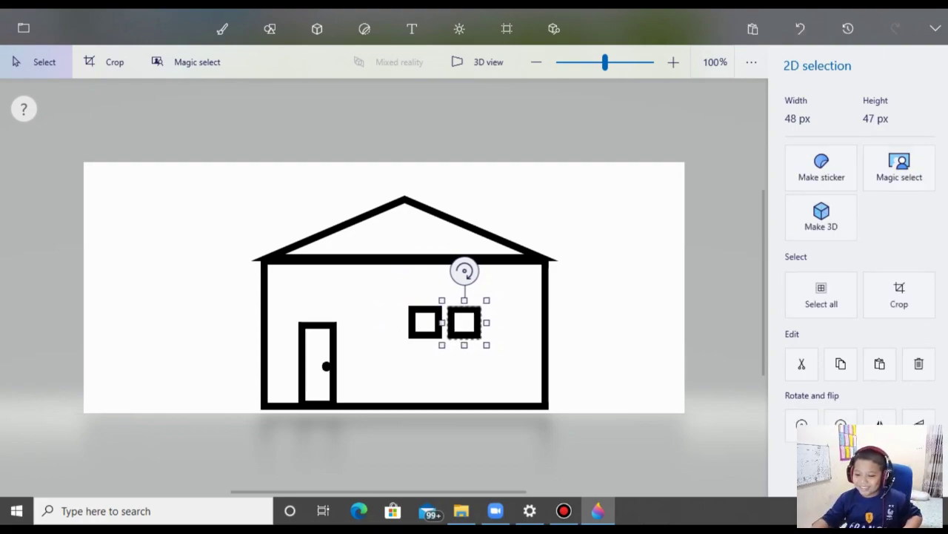
click(269, 28)
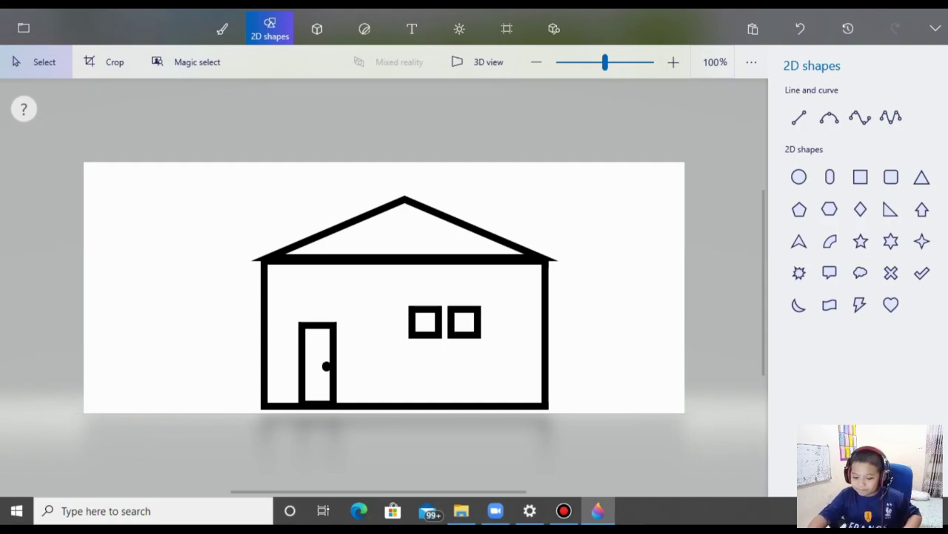
Paste two more copies of the window pane beneath the first two, completing an aligned two-by-two grid.
key(ctrl+v)
drag(383, 286, 425, 361)
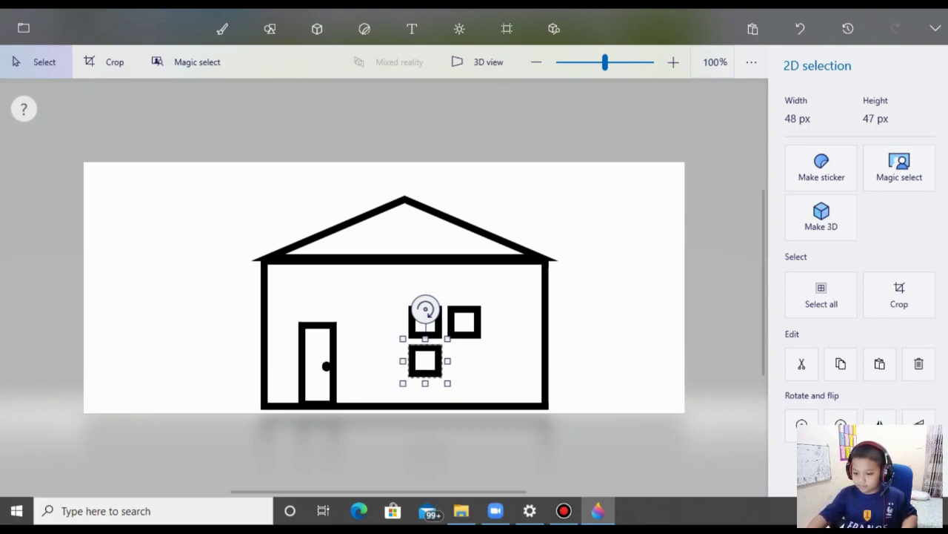
key(Right)
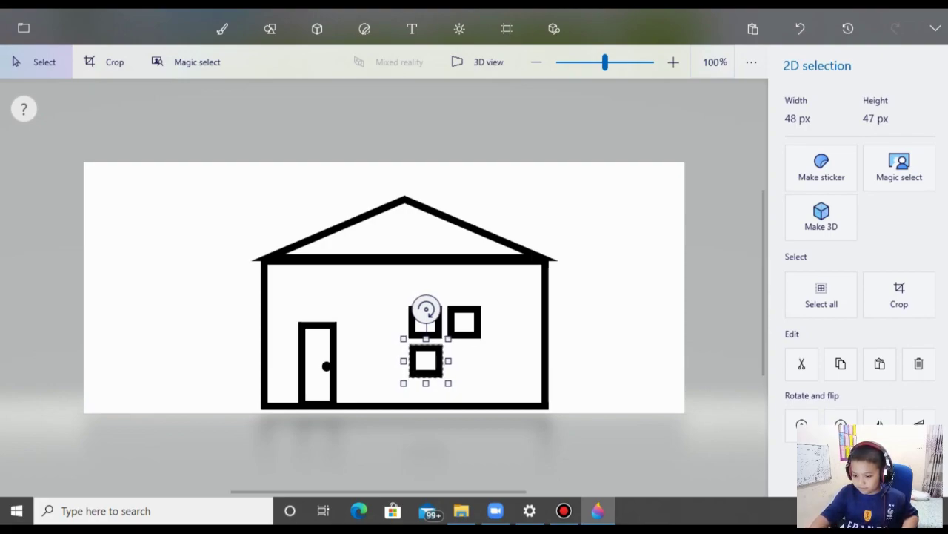
drag(426, 361, 425, 362)
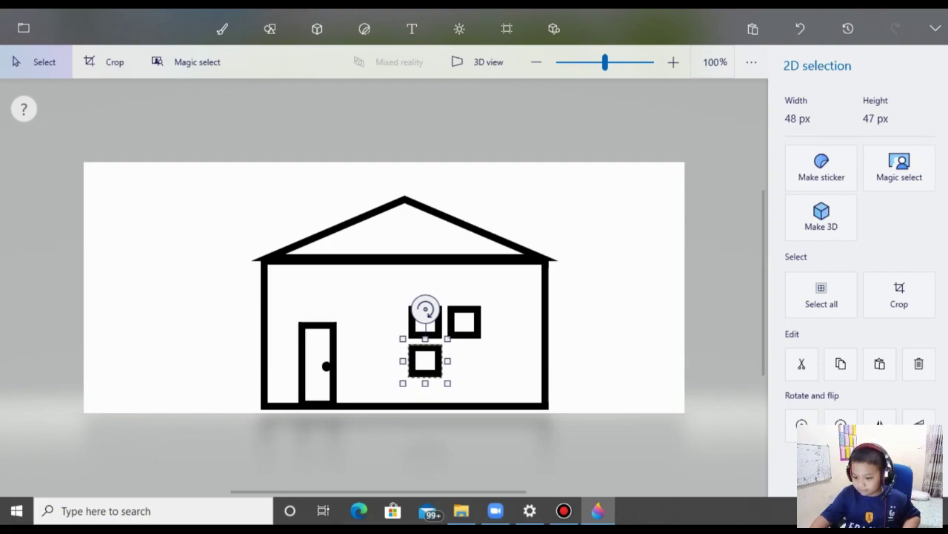
click(270, 28)
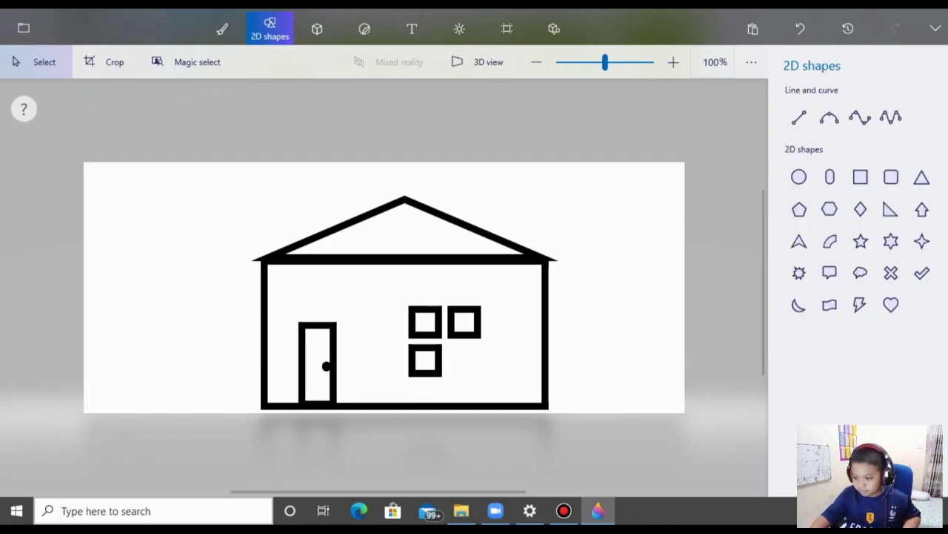
key(ctrl+v)
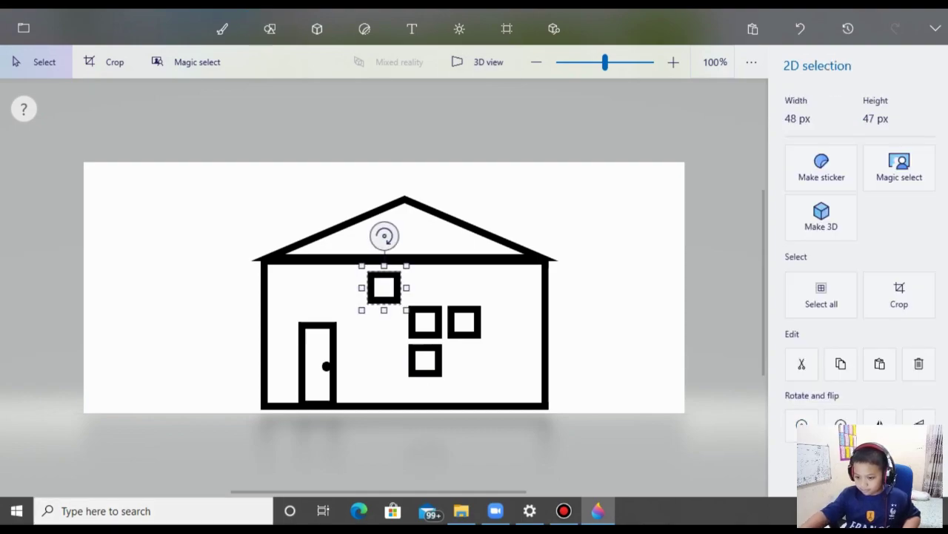
drag(384, 287, 465, 361)
key(Up)
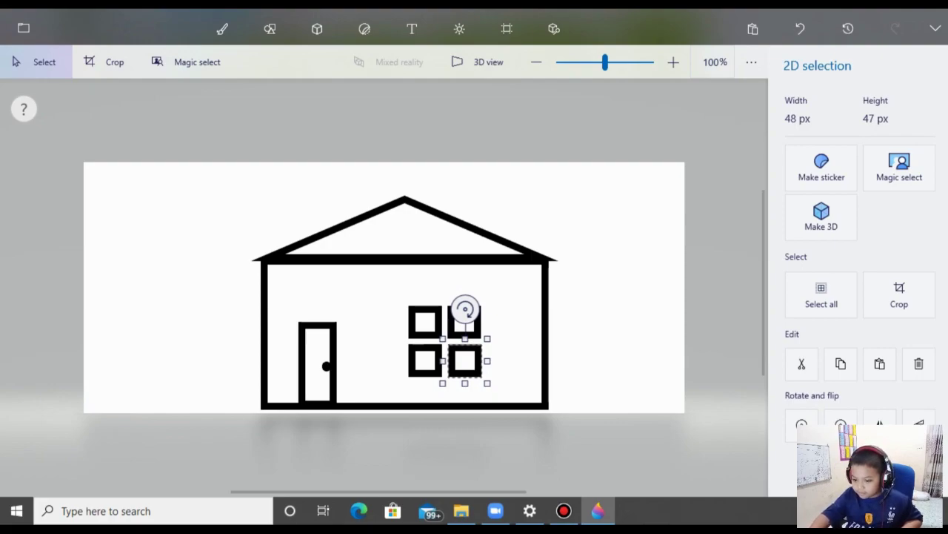
click(269, 29)
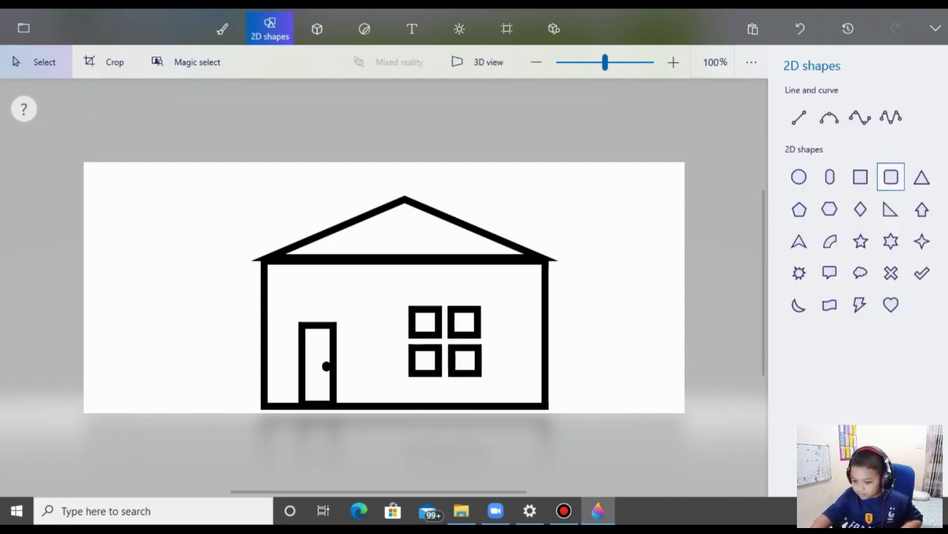
Draw a rectangular frame around the four window panes and adjust its edges to leave an even margin.
click(861, 177)
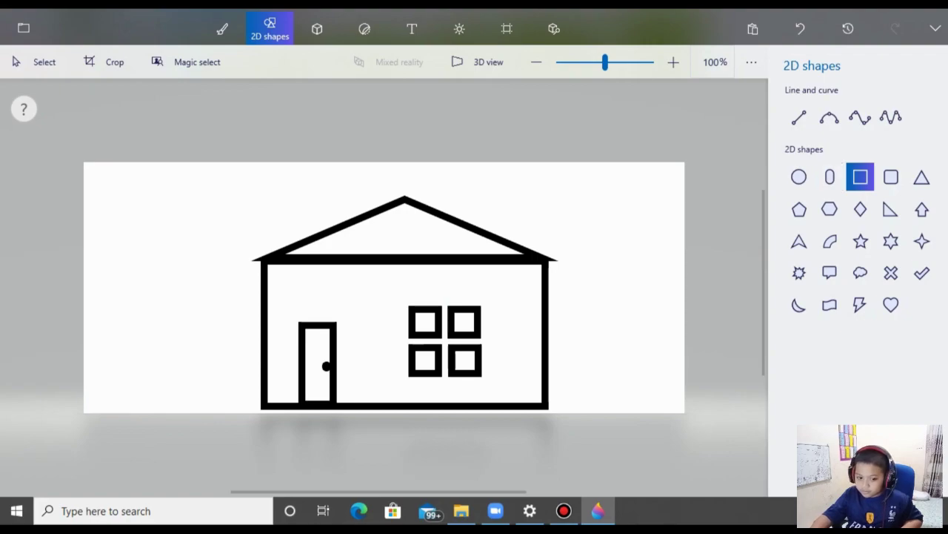
drag(387, 297, 503, 389)
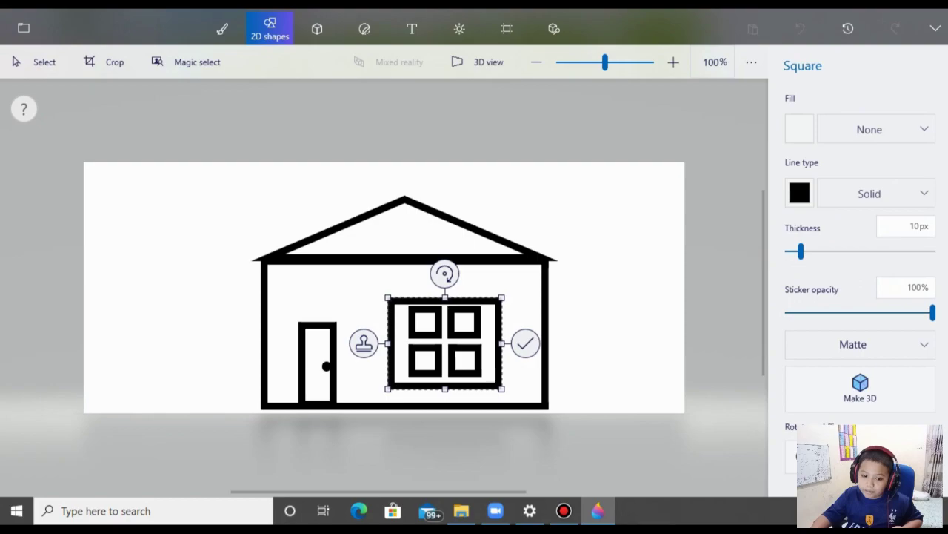
drag(445, 297, 444, 293)
drag(387, 341, 391, 341)
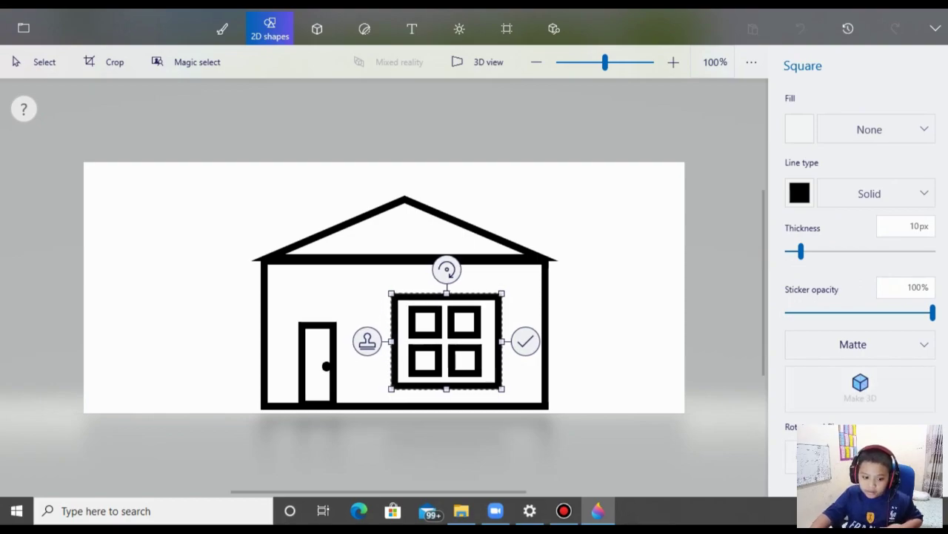
drag(391, 292, 394, 293)
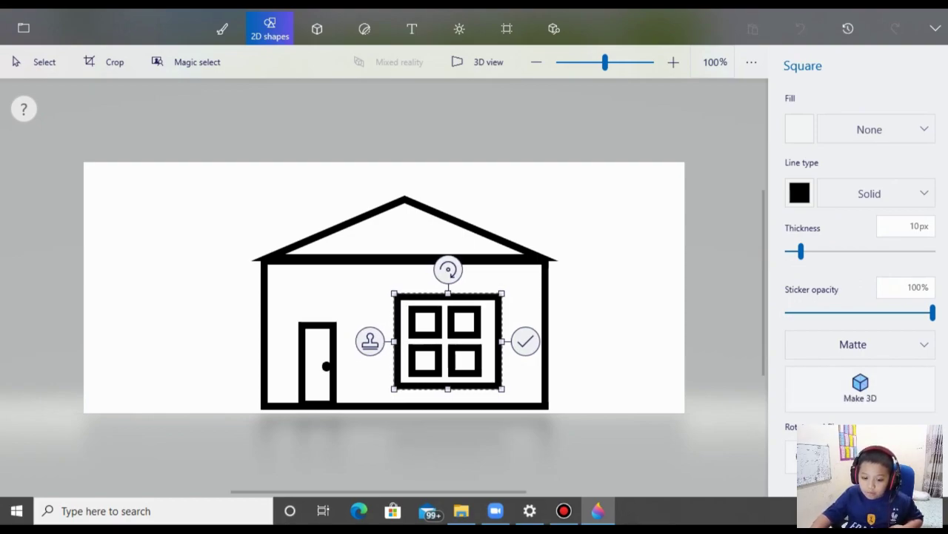
drag(502, 341, 495, 341)
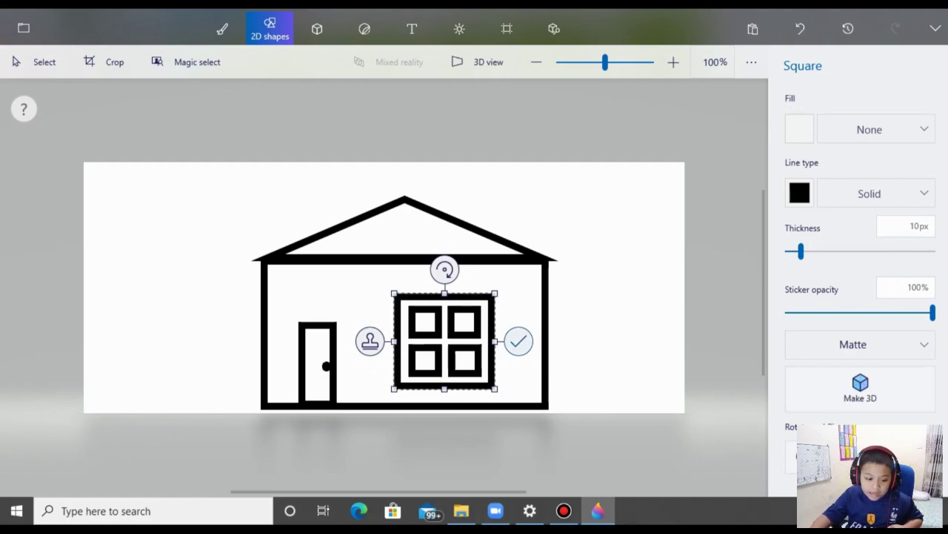
click(518, 340)
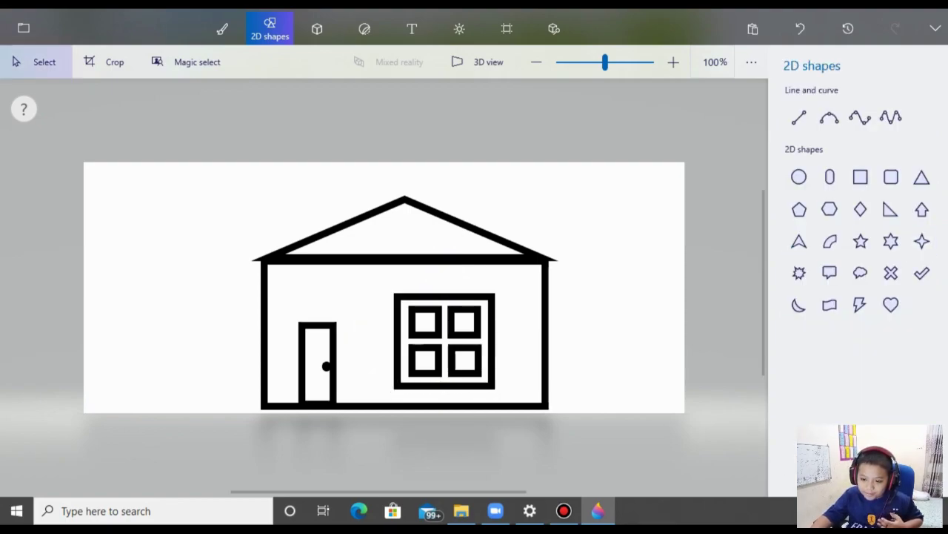
Draw a tall narrow rectangle as a chimney rising from the left end of the roof.
click(860, 177)
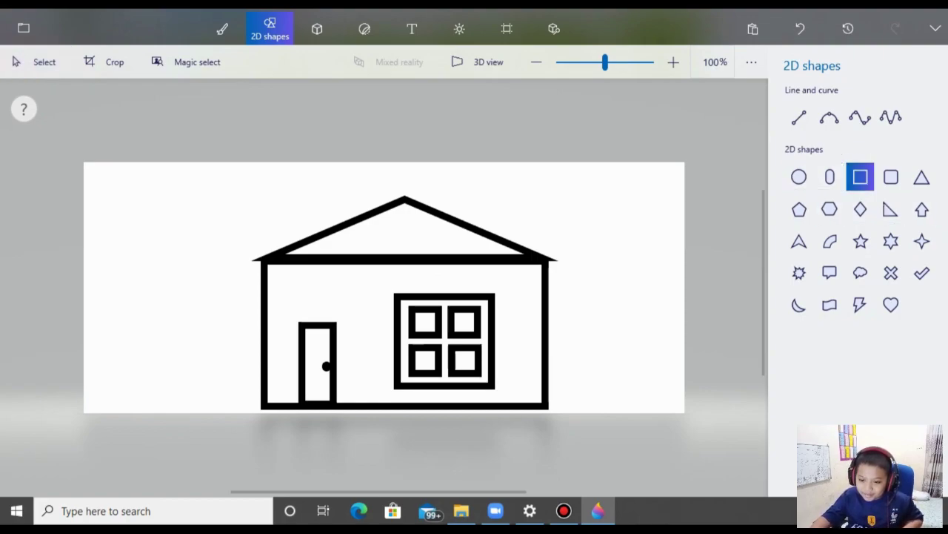
drag(313, 213, 273, 220)
click(324, 221)
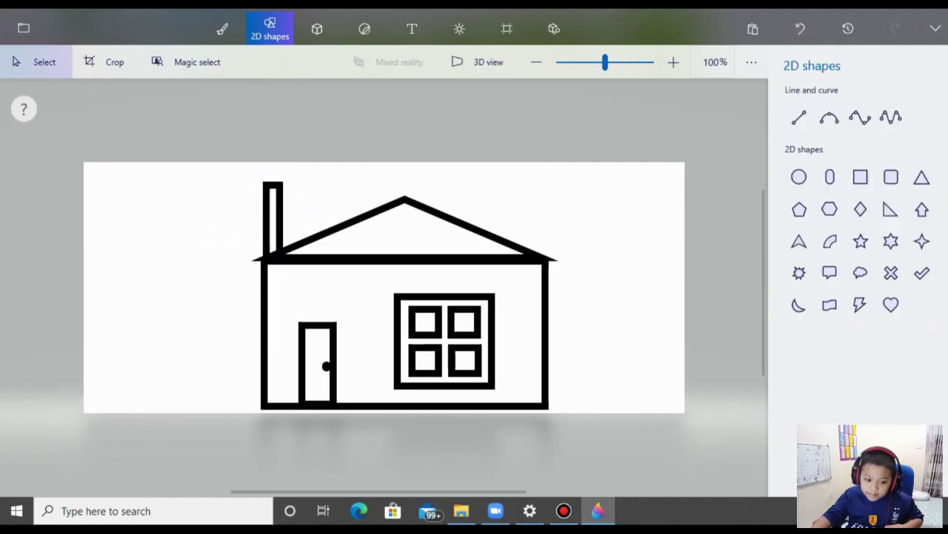
Draw a capsule as a cap across the chimney's top and adjust its side edges to centre it.
click(830, 176)
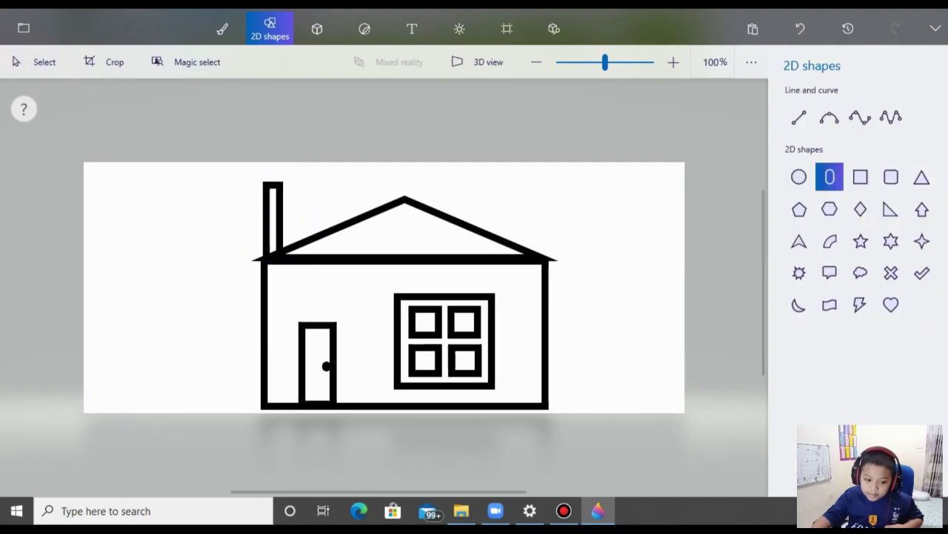
drag(238, 172, 307, 189)
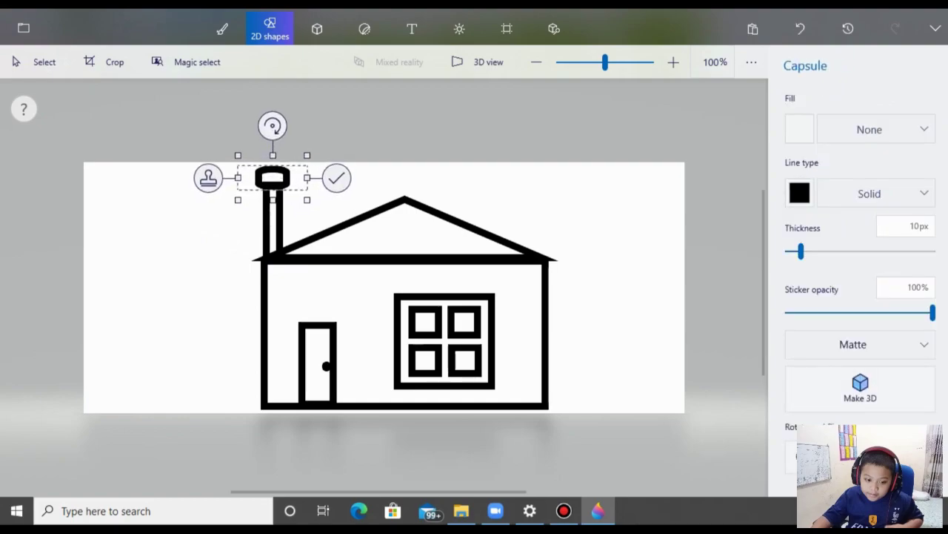
drag(237, 178, 244, 178)
drag(307, 178, 303, 177)
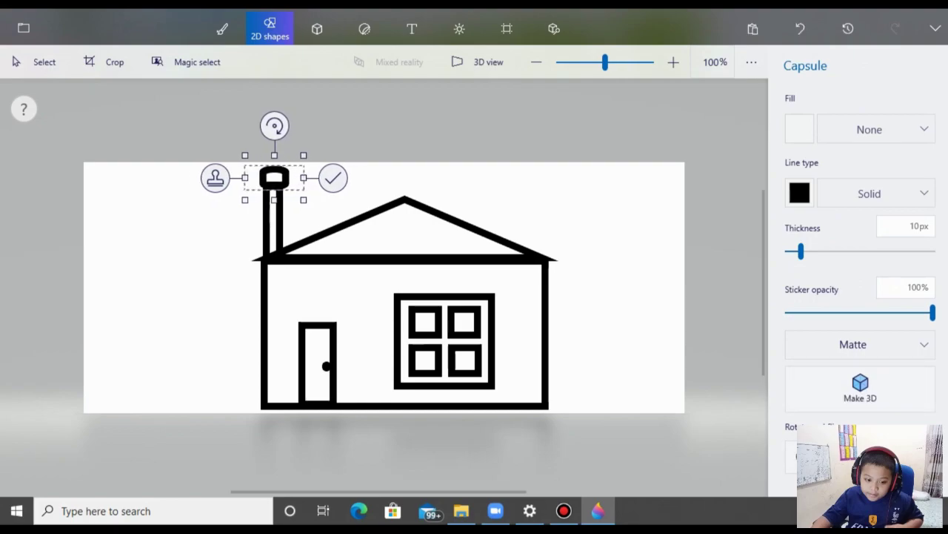
drag(245, 178, 243, 178)
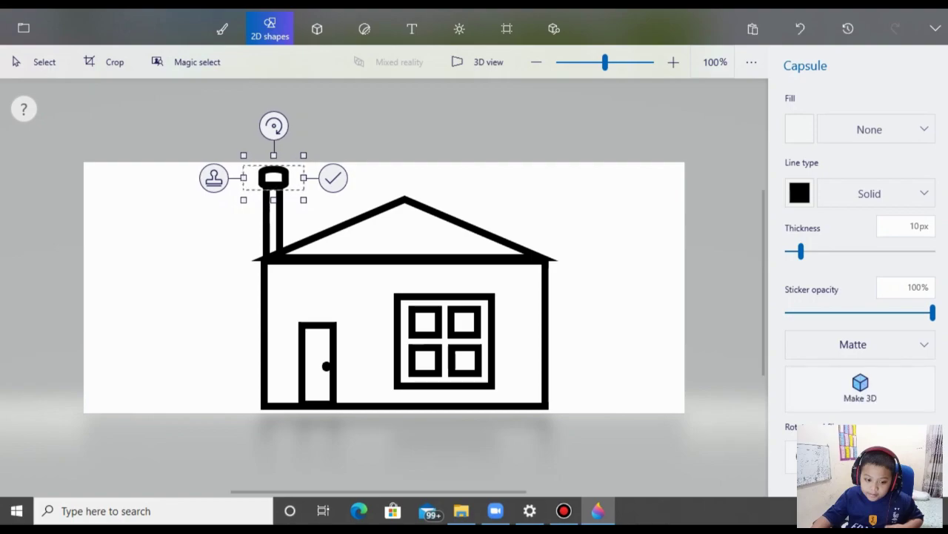
click(332, 178)
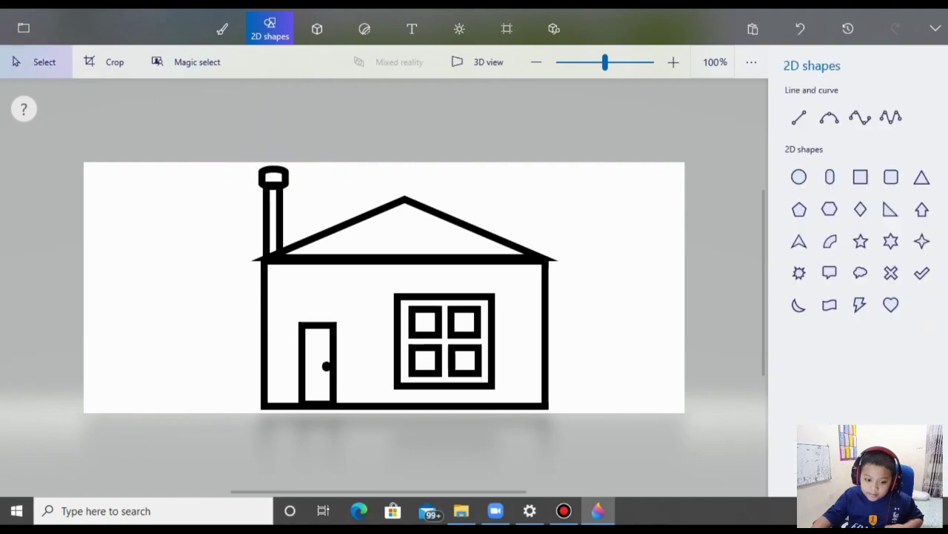
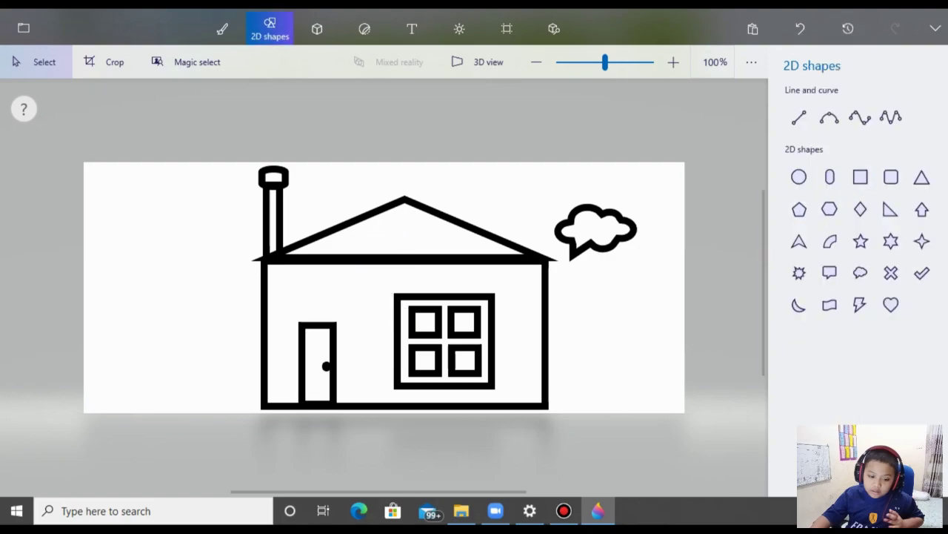
Undo the existing cloud, draw a thought bubble about 120 by 98 px right of the roof, and paste a copy left of the chimney.
key(ctrl+z)
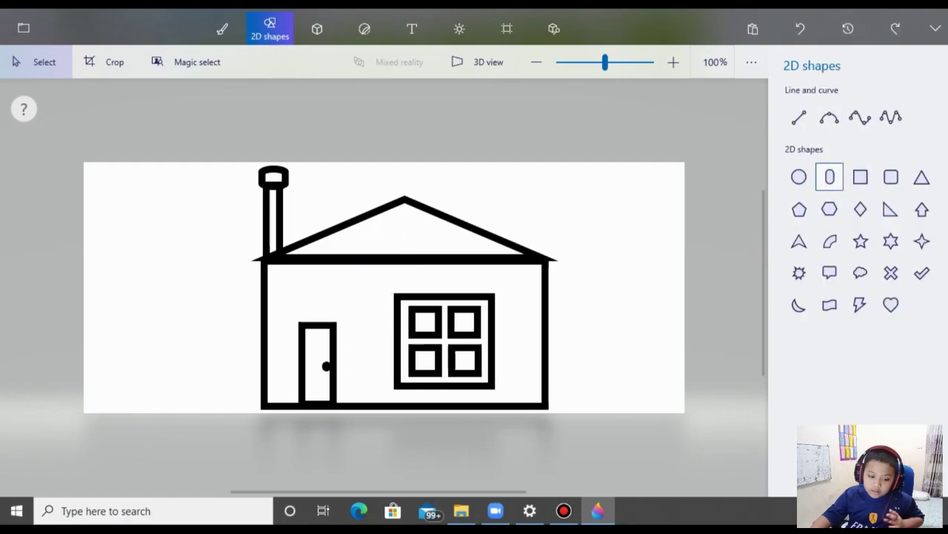
click(860, 273)
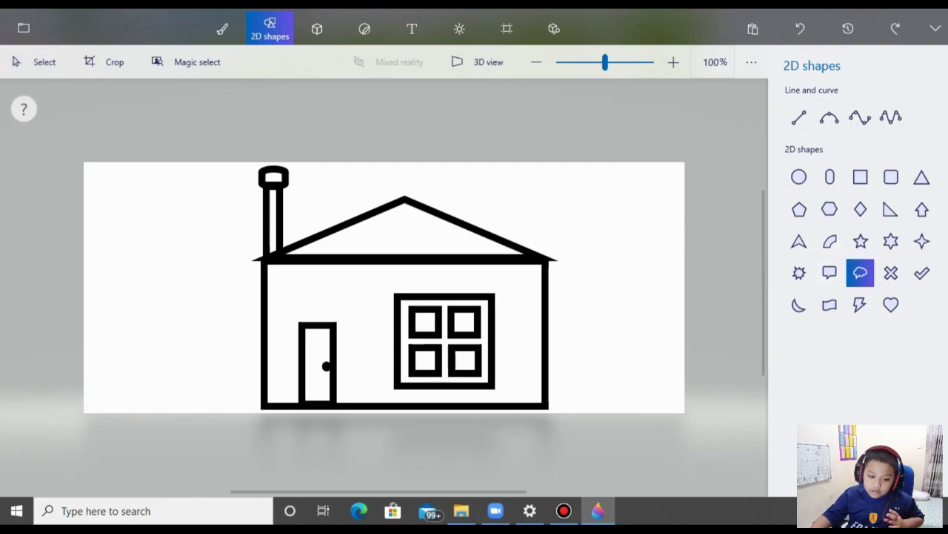
mouse_move(556, 200)
mouse_down()
mouse_move(588, 246)
mouse_move(641, 268)
mouse_up()
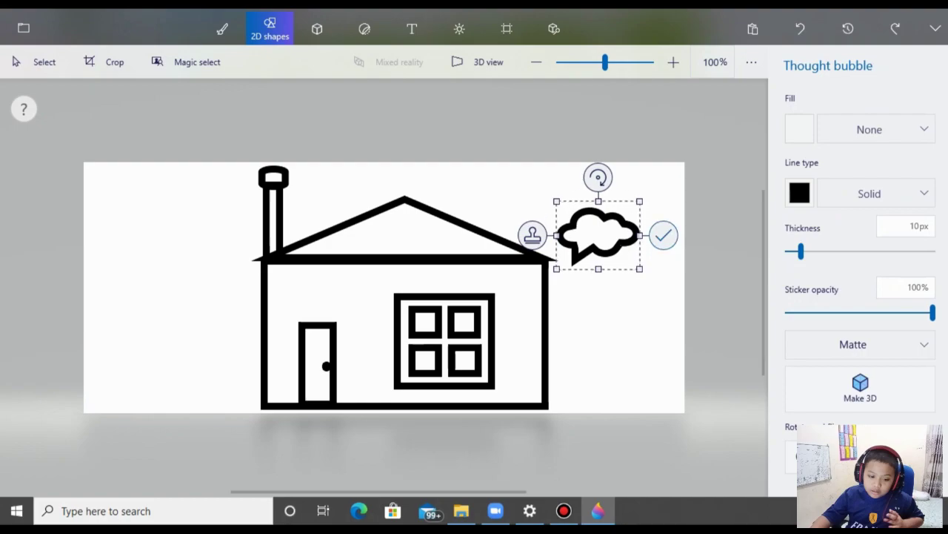
key(ctrl+c)
key(ctrl+v)
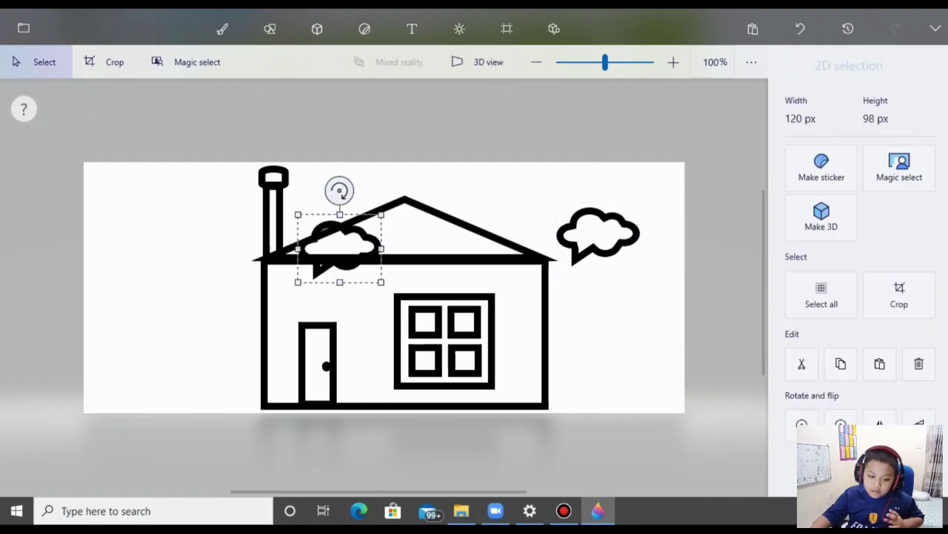
drag(339, 248, 164, 225)
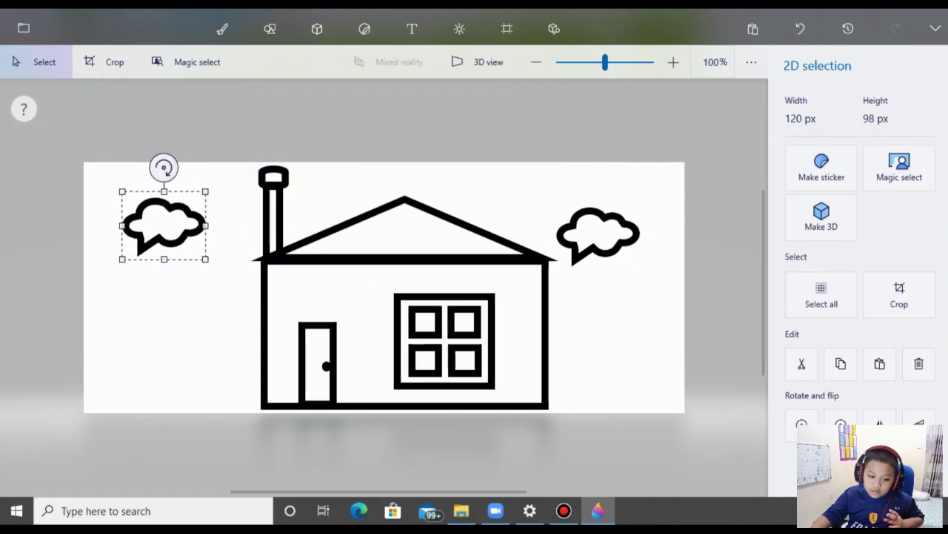
click(270, 28)
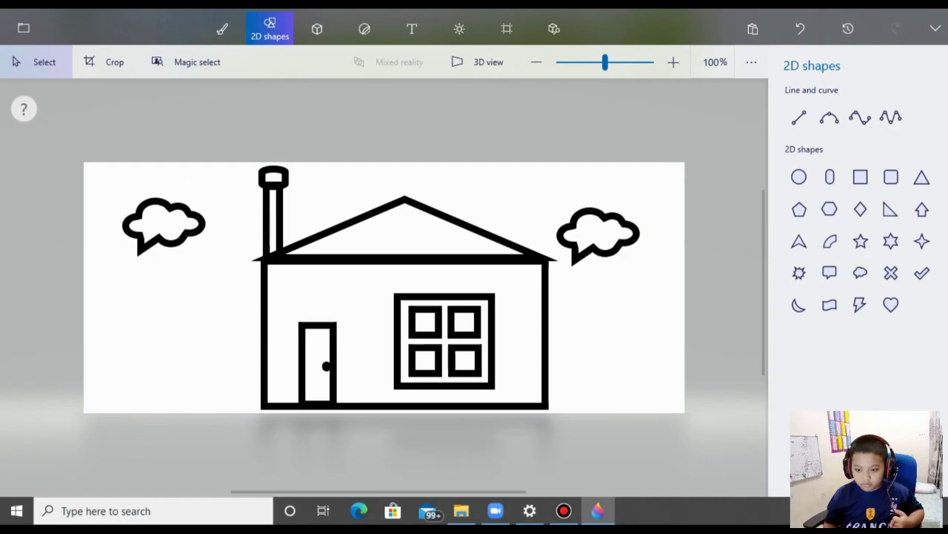
Paste another cloud, shrink it to about 100 by 88 px, and place it above the roof's right slope.
key(ctrl+v)
drag(349, 241, 473, 194)
drag(431, 228, 444, 221)
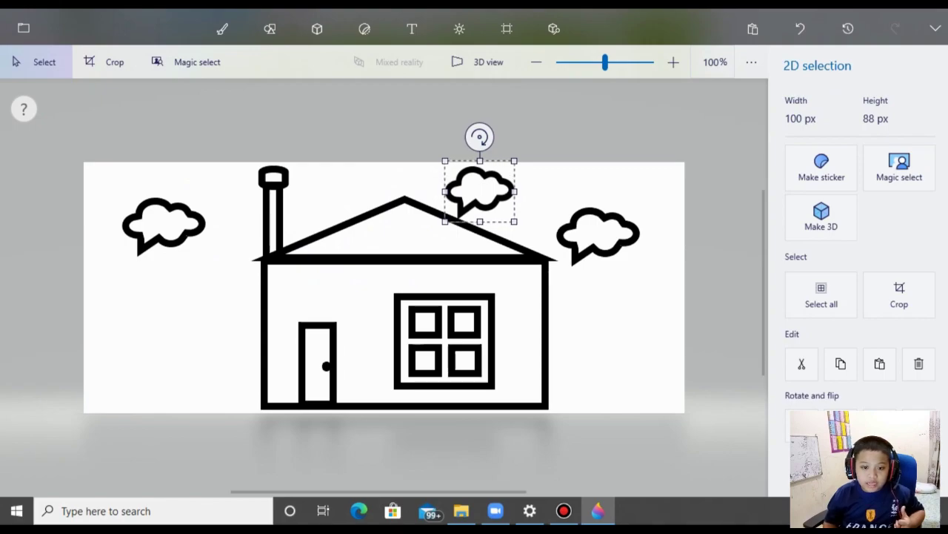
click(270, 29)
Paste a cloud between the chimney and the roof's peak, reducing it to about 98 by 79 px.
key(ctrl+v)
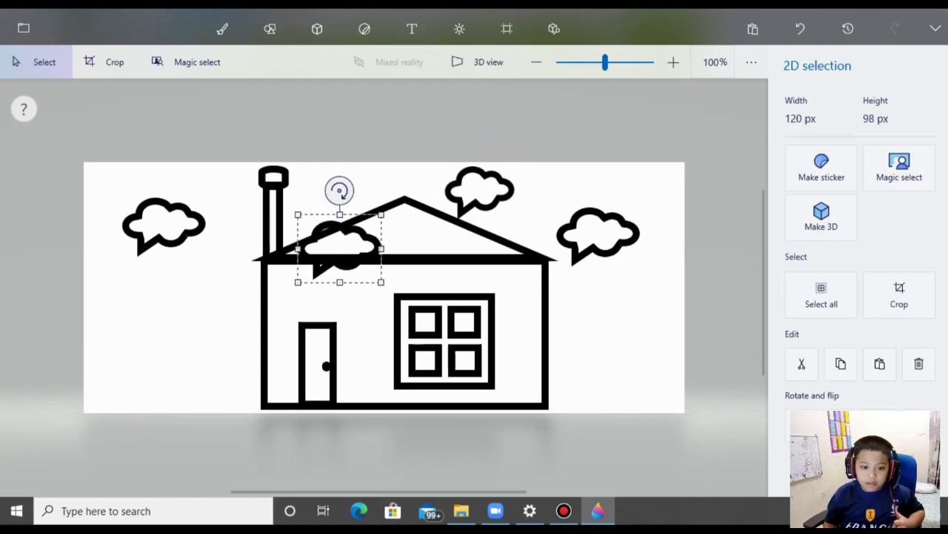
drag(339, 247, 345, 187)
drag(303, 220, 318, 206)
drag(351, 179, 341, 189)
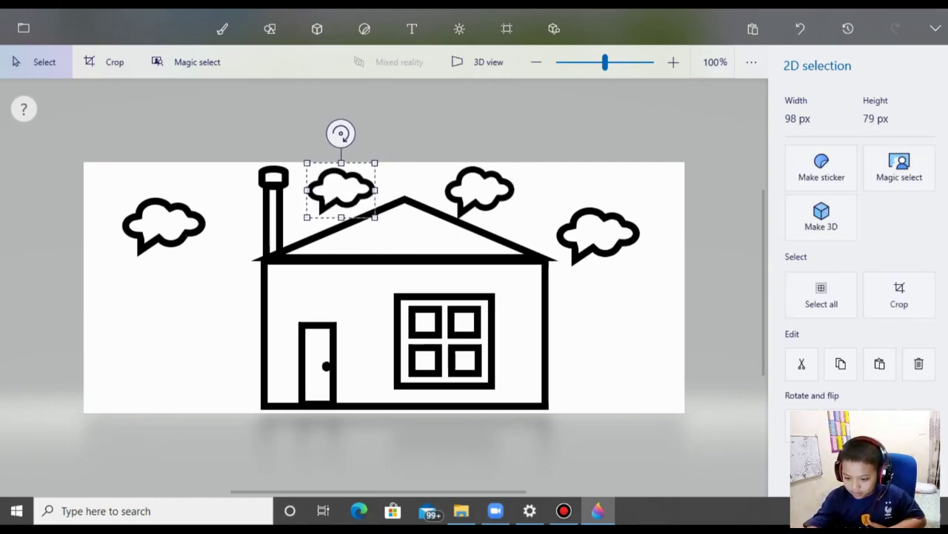
click(270, 28)
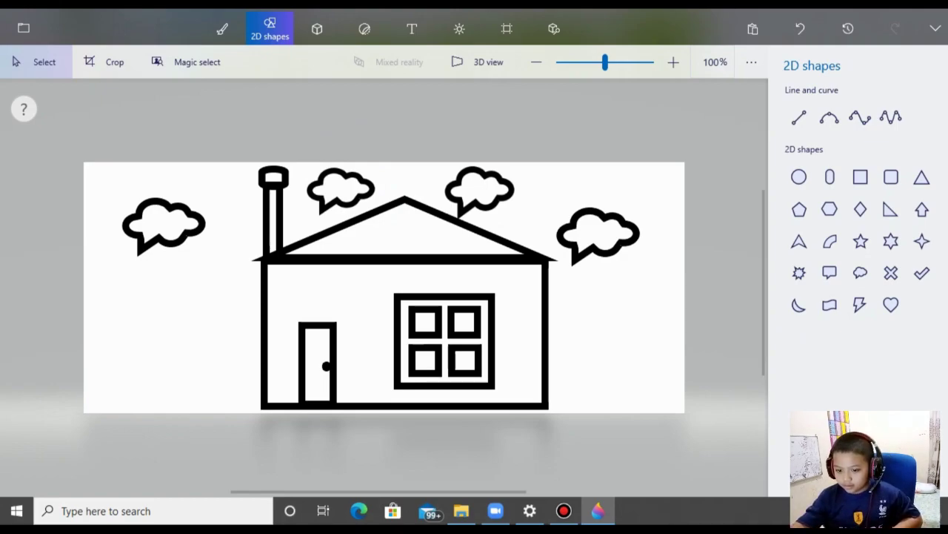
Paste one more 120 by 98 px cloud directly beneath the cloud left of the chimney.
key(ctrl+v)
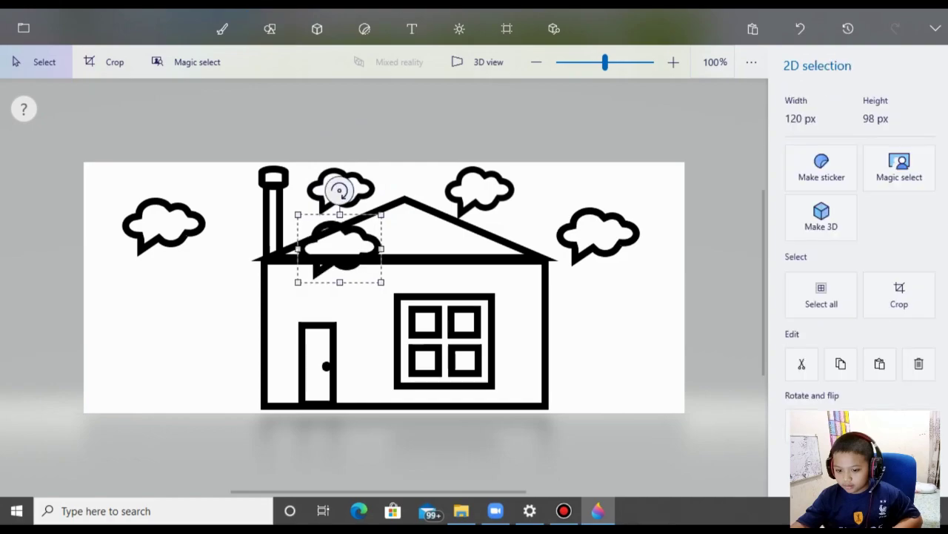
drag(341, 193, 161, 236)
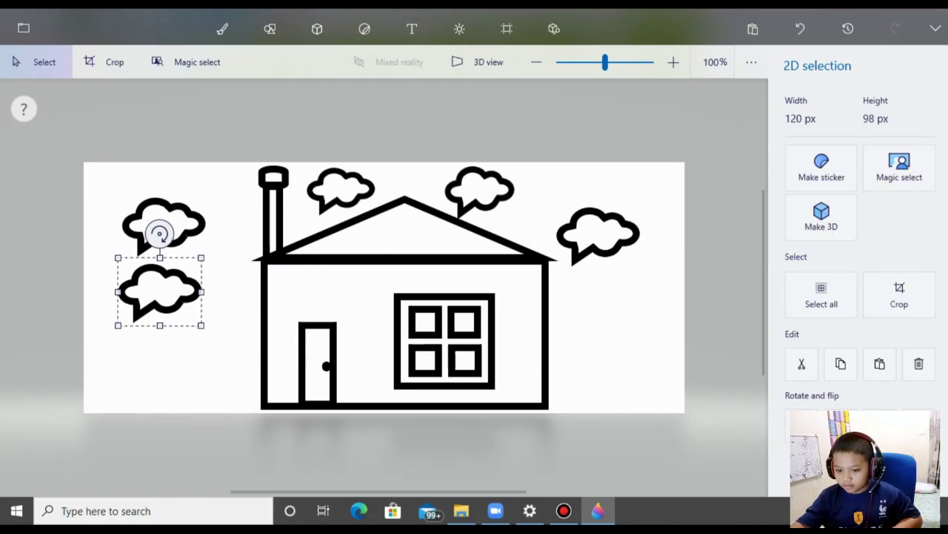
click(270, 28)
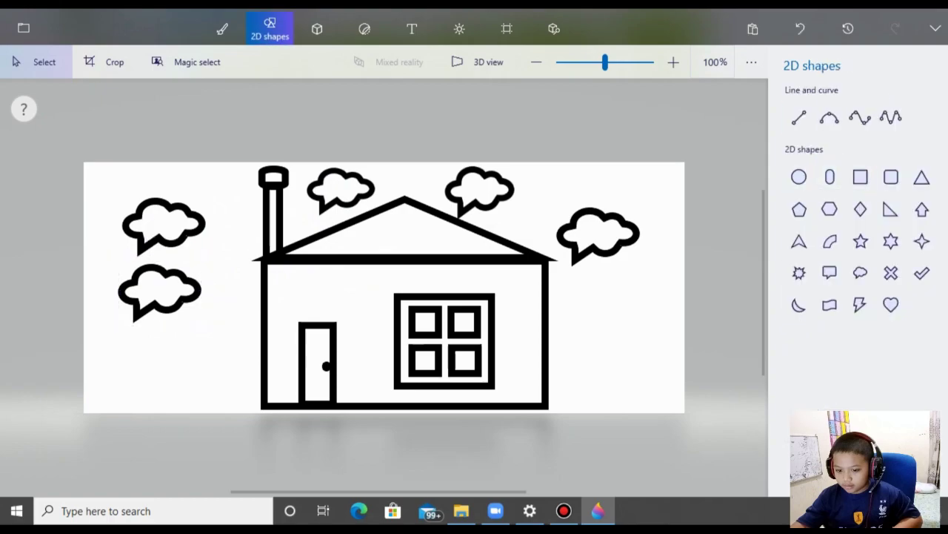
Try to fill the clouds with light turquoise using the Fill tool at 15% tolerance.
click(222, 28)
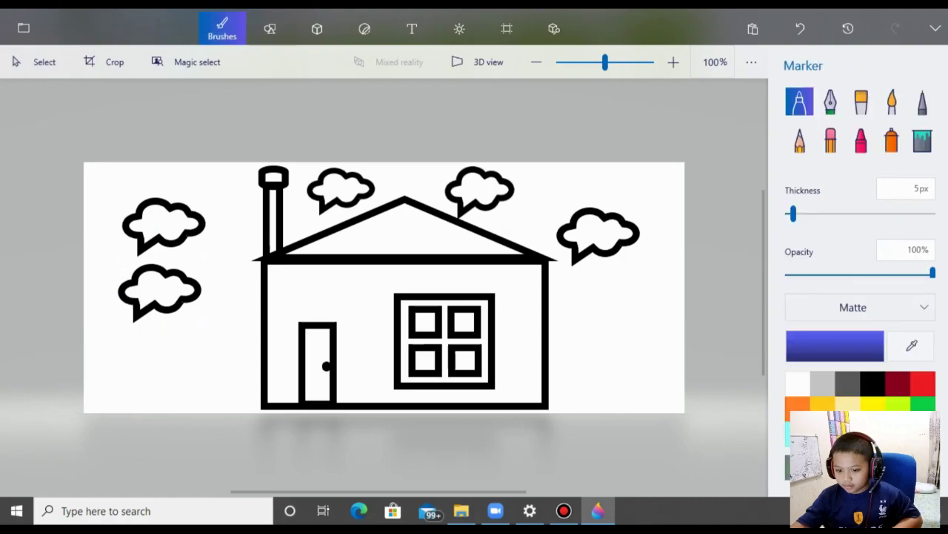
click(923, 139)
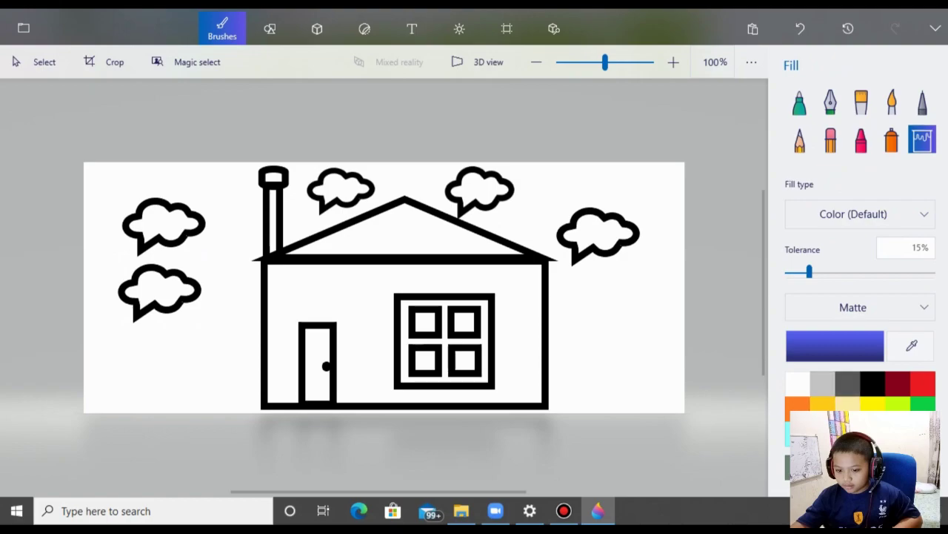
click(798, 434)
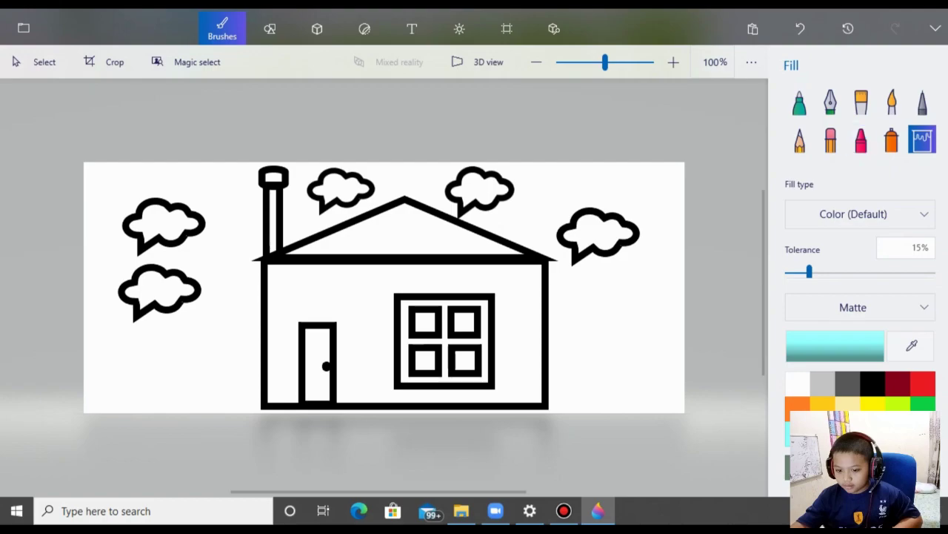
click(598, 233)
click(480, 189)
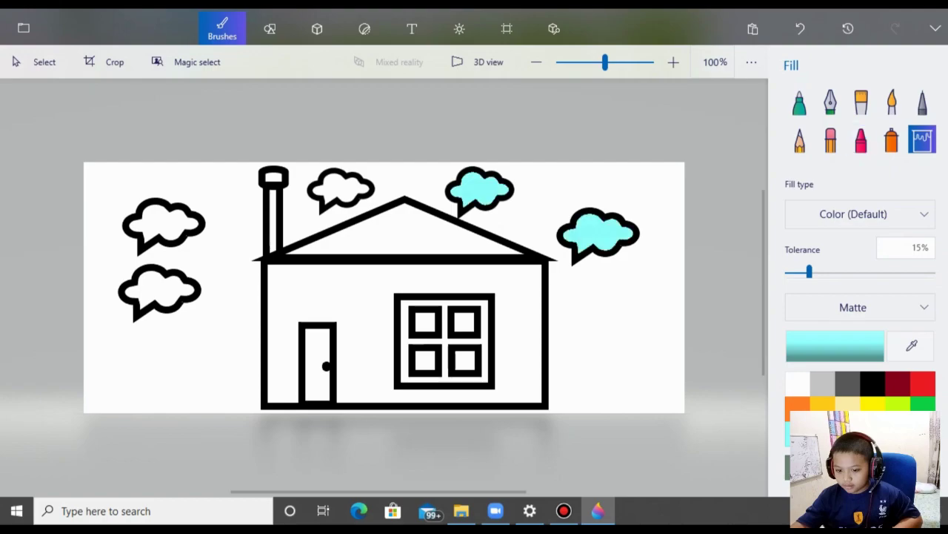
click(341, 189)
click(163, 223)
click(159, 290)
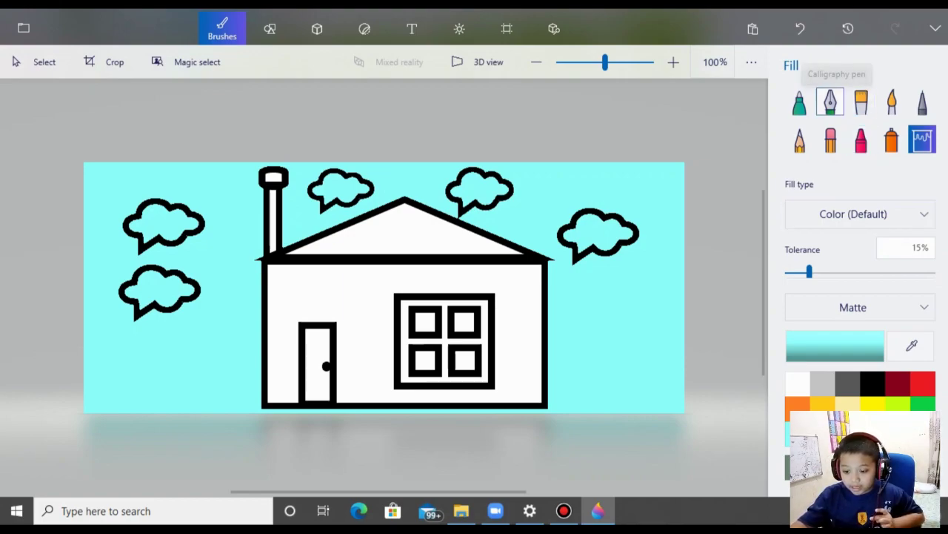
Undo all the light turquoise fills.
key(ctrl+z)
key(ctrl+z)
key(ctrl+z)
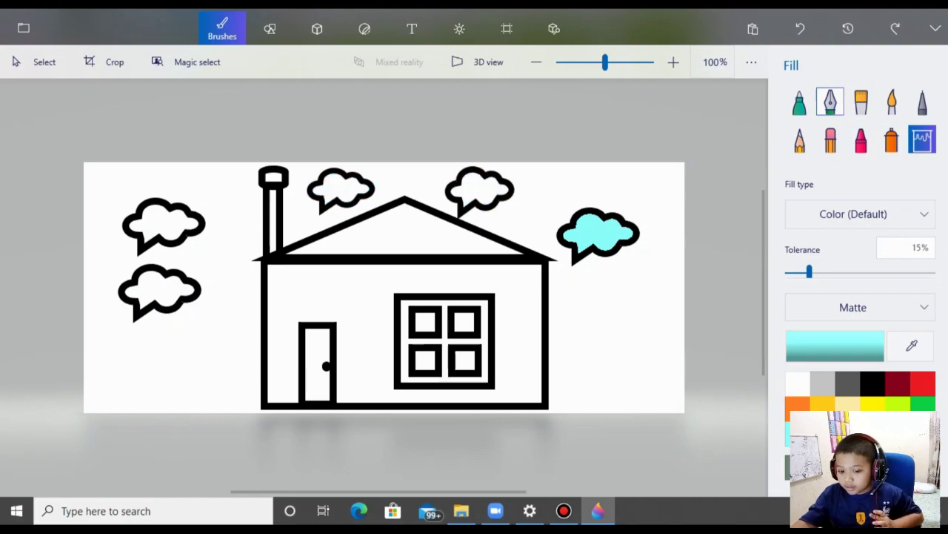
key(ctrl+z)
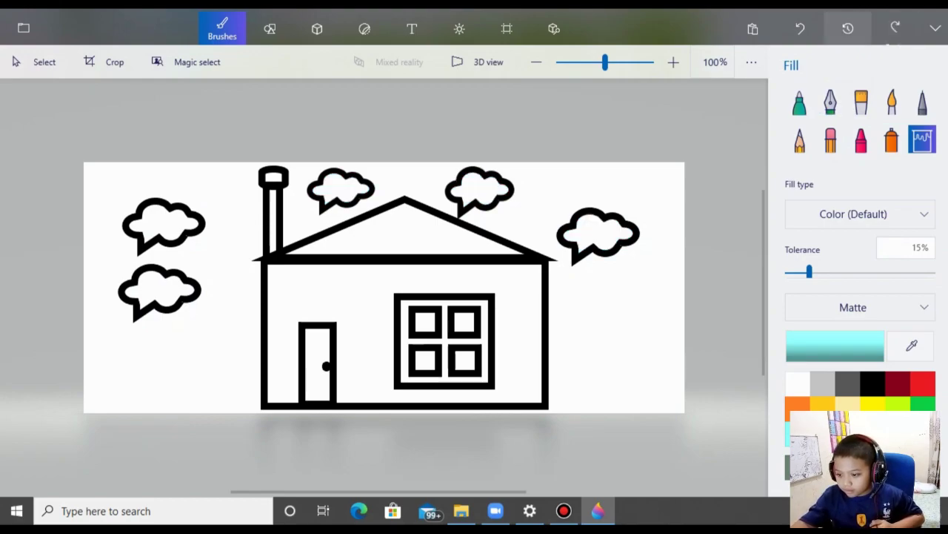
Draw a 10 px thick black horizontal ground line from the canvas's left edge to the house's left wall.
click(269, 28)
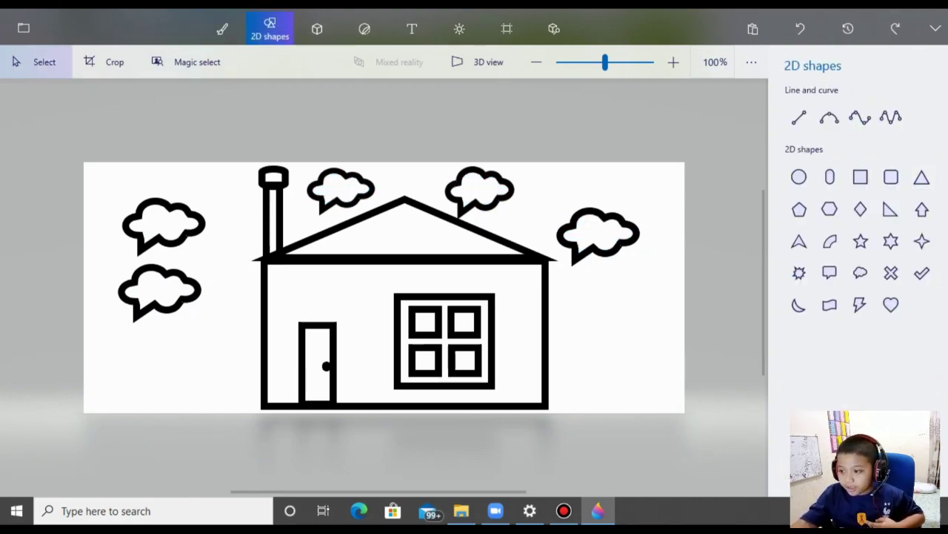
click(799, 116)
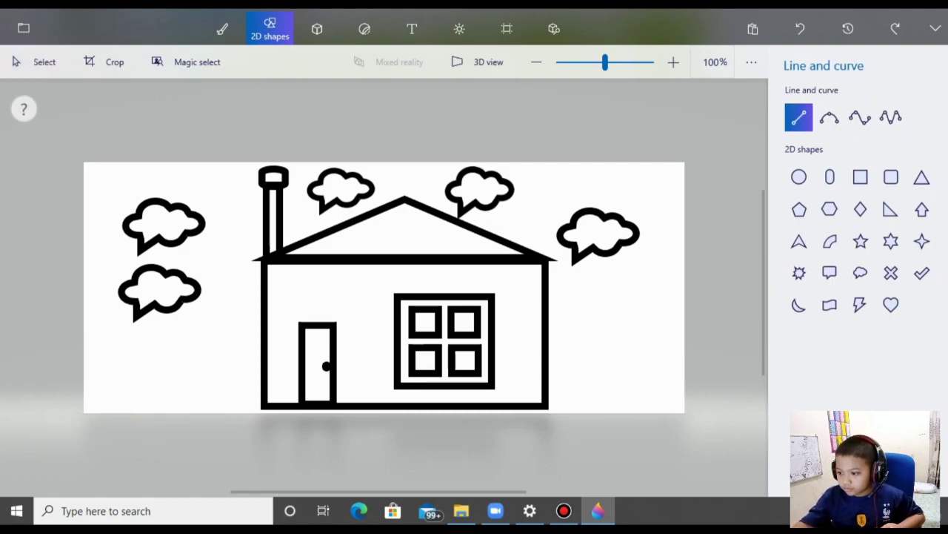
mouse_move(85, 349)
mouse_down()
mouse_move(144, 360)
mouse_move(266, 338)
mouse_move(262, 349)
mouse_up()
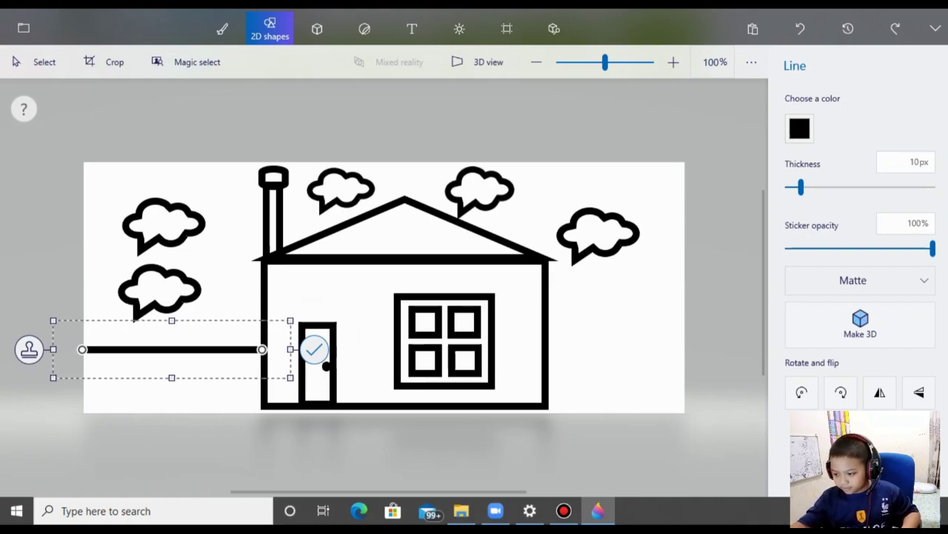
click(314, 349)
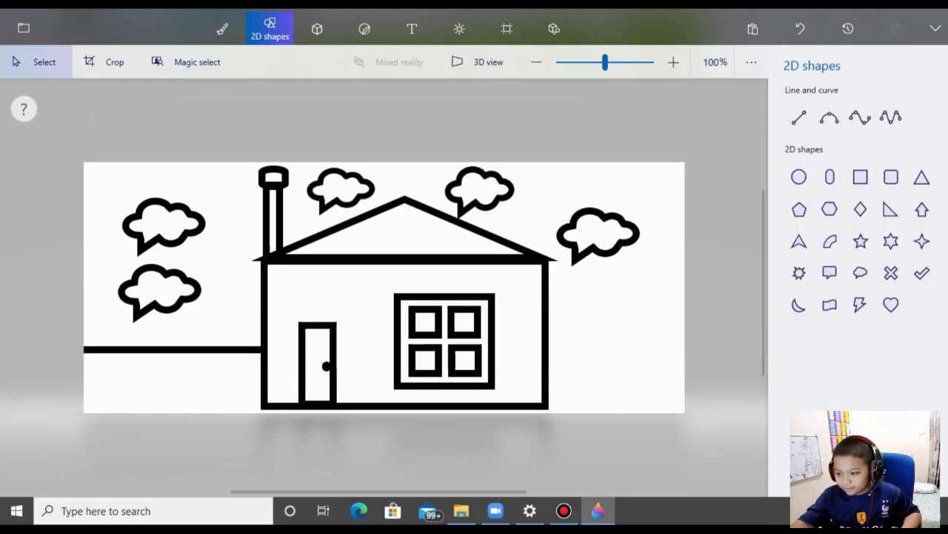
Paste a copy of the ground line and shorten it to span from the house's right wall to the canvas's right edge.
key(ctrl+v)
drag(384, 288, 635, 352)
drag(755, 353, 706, 353)
drag(612, 352, 615, 352)
drag(708, 353, 705, 352)
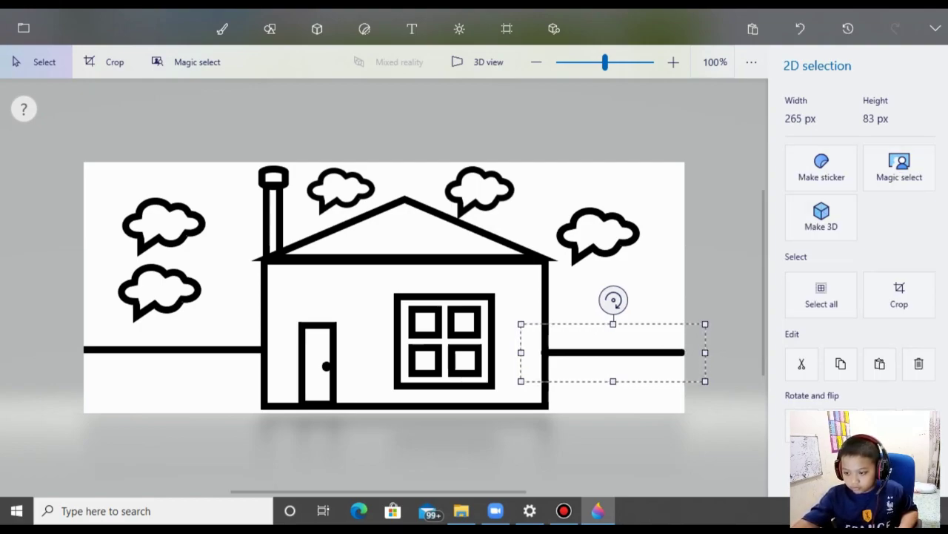
click(270, 28)
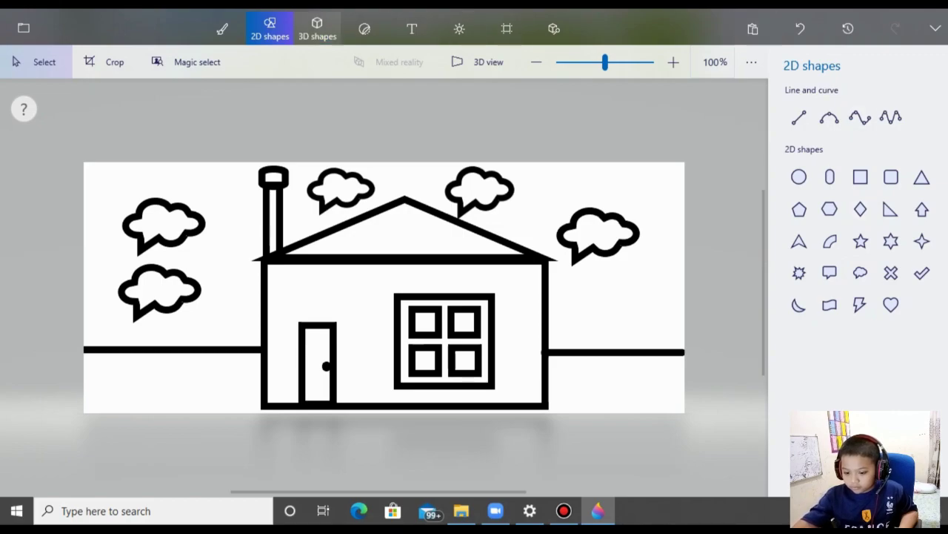
Fill the sky around the clouds with light turquoise and the ground around the house with green at 15% tolerance.
click(317, 28)
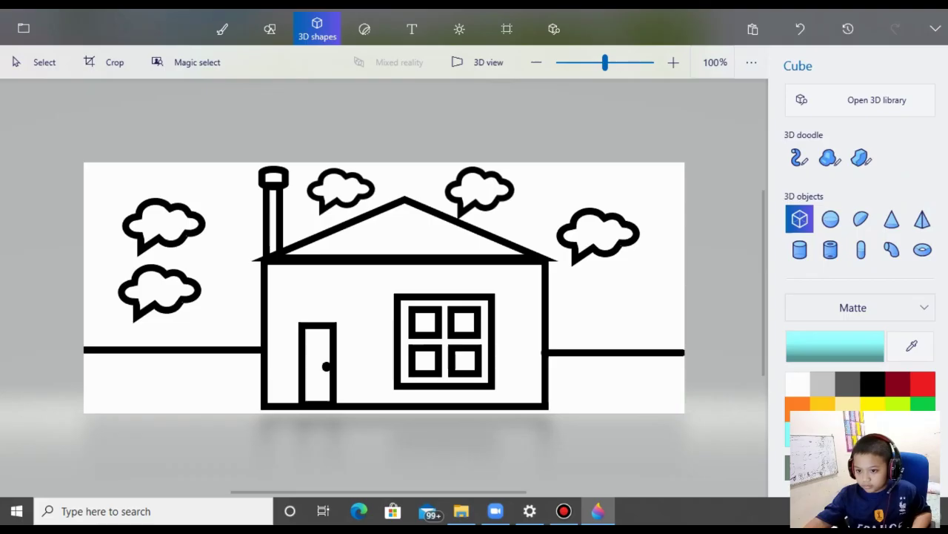
click(270, 28)
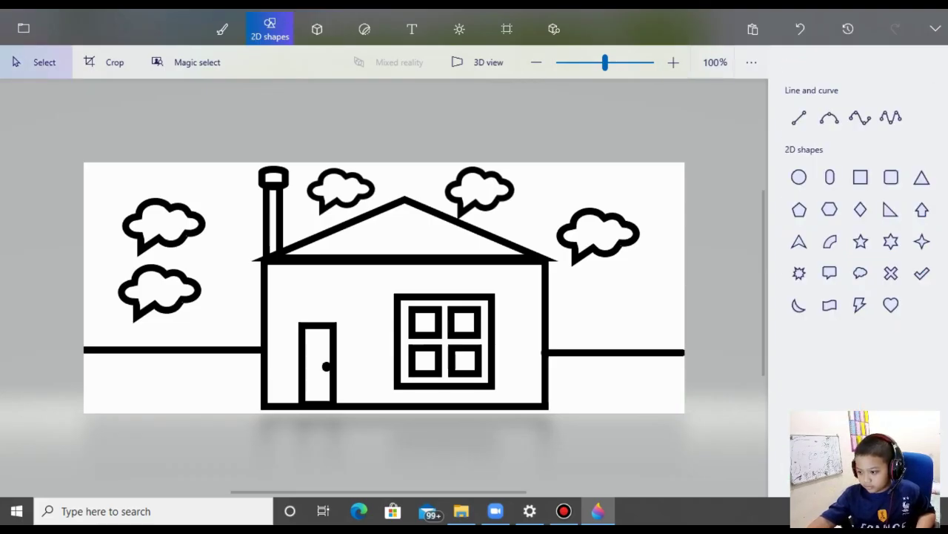
click(222, 29)
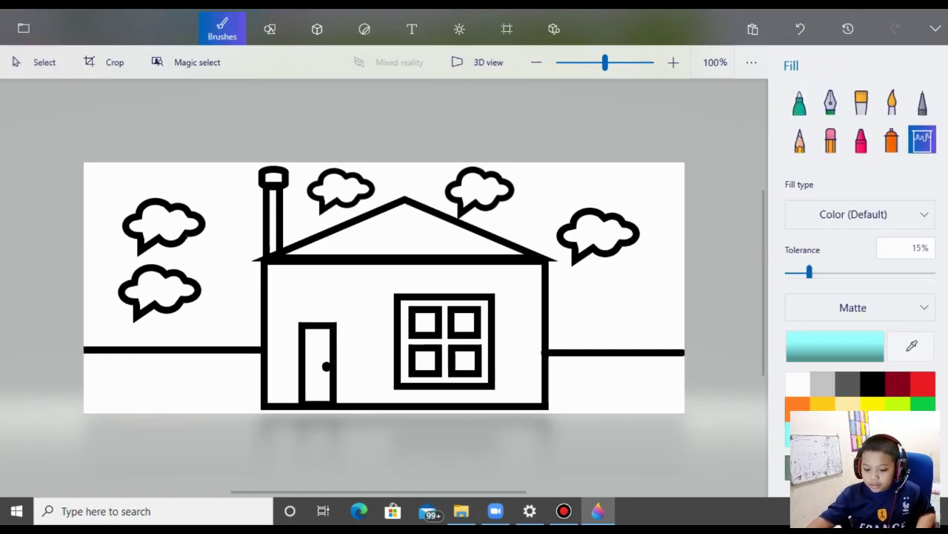
click(637, 311)
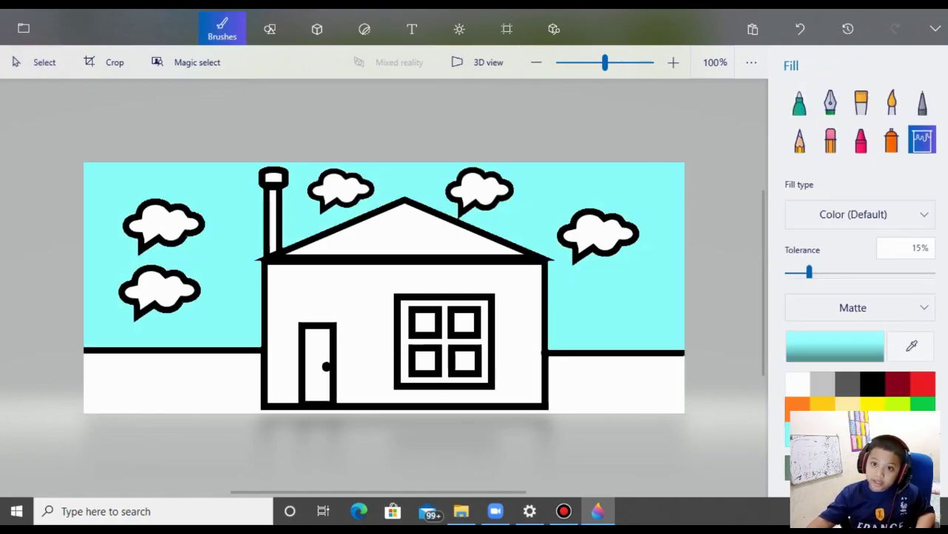
click(923, 402)
click(617, 383)
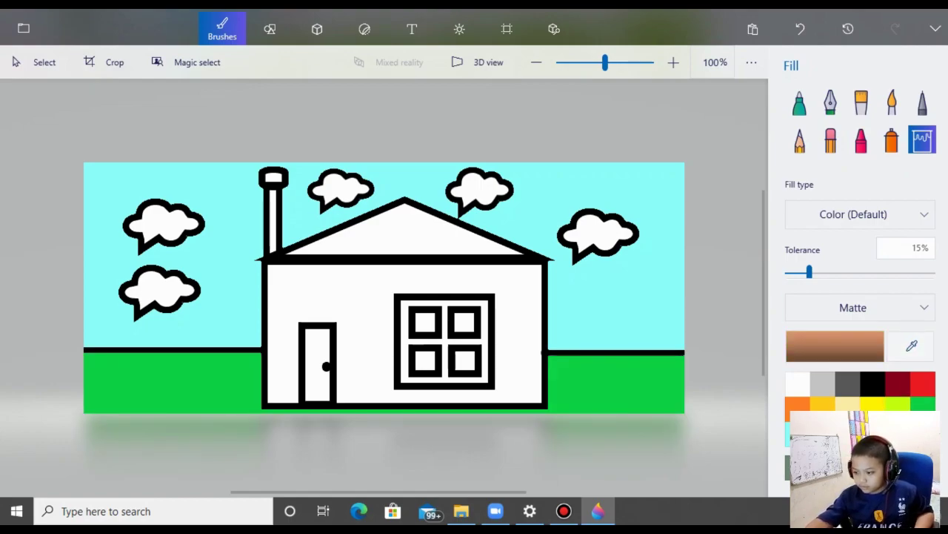
Fill the house's front wall with brown and the triangular roof with red.
click(364, 311)
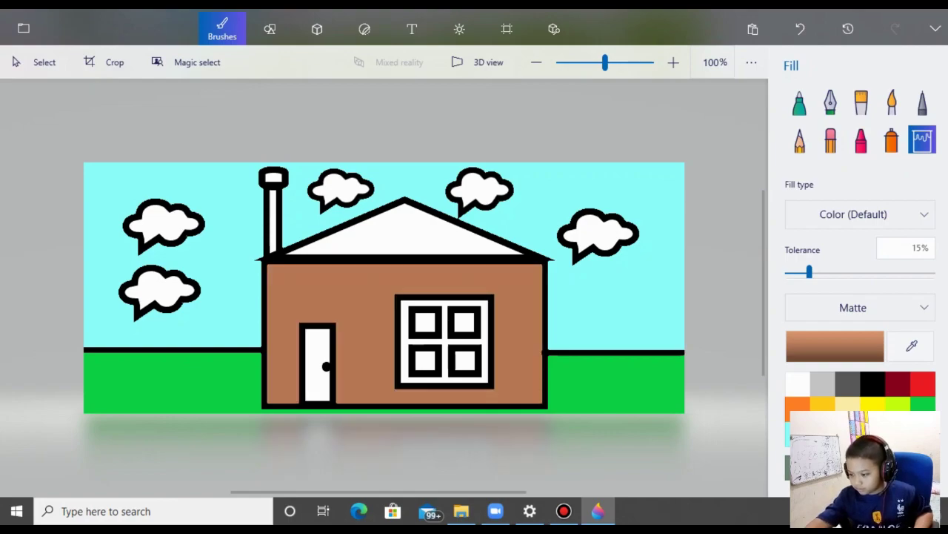
click(922, 383)
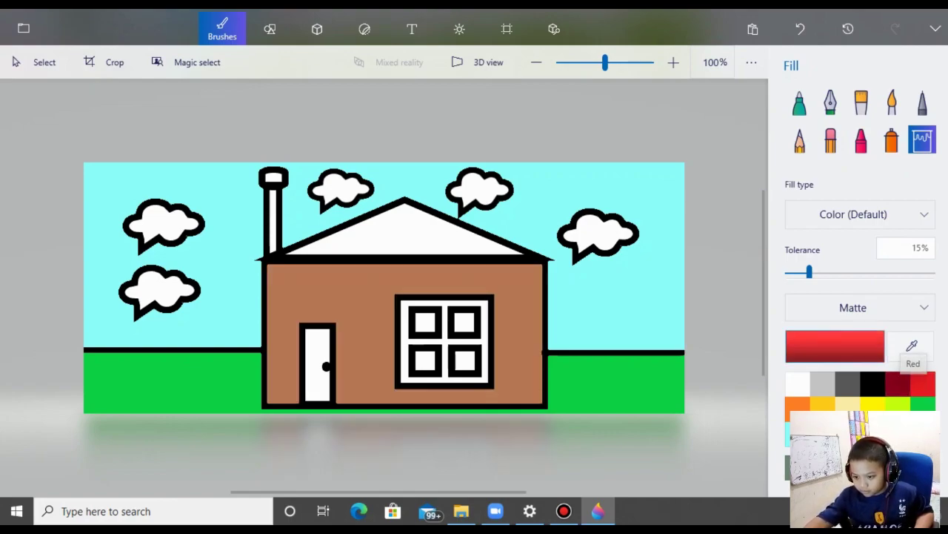
click(405, 233)
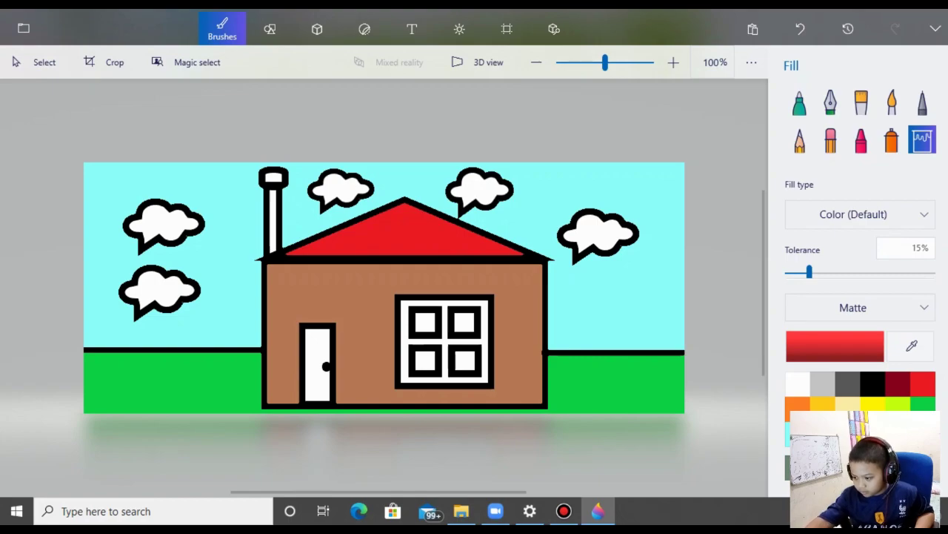
Fill the chimney shaft and its cap with light grey.
click(822, 383)
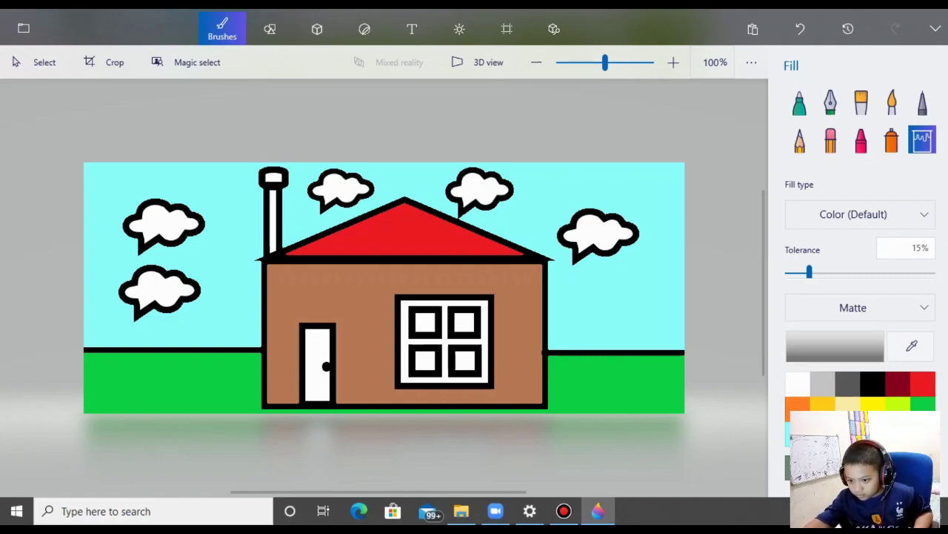
click(274, 223)
click(274, 178)
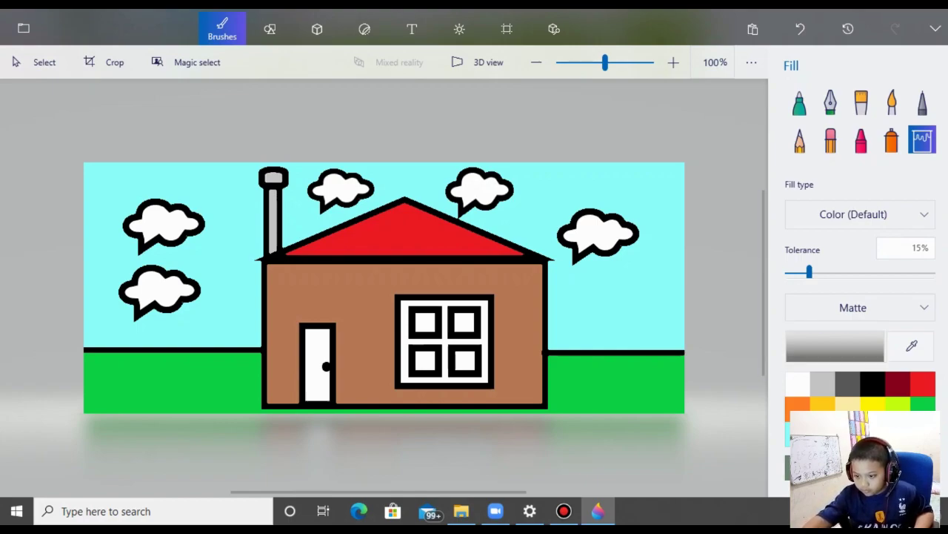
Try filling the door and the window frame with green, and undo both fills.
click(922, 433)
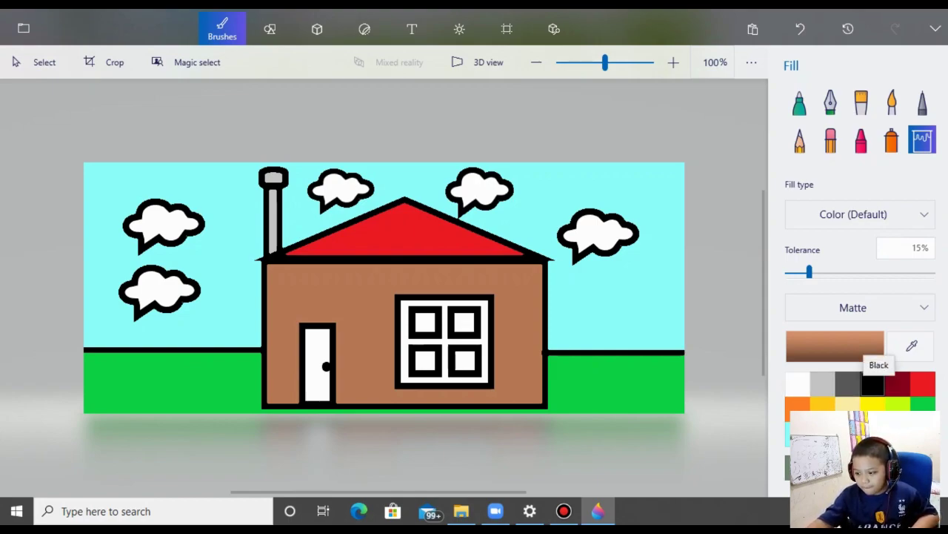
click(873, 383)
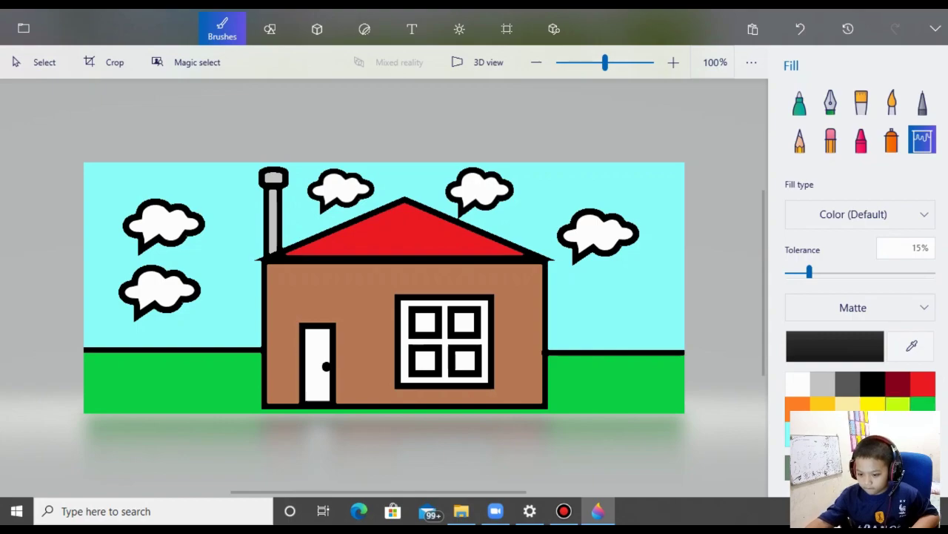
click(923, 403)
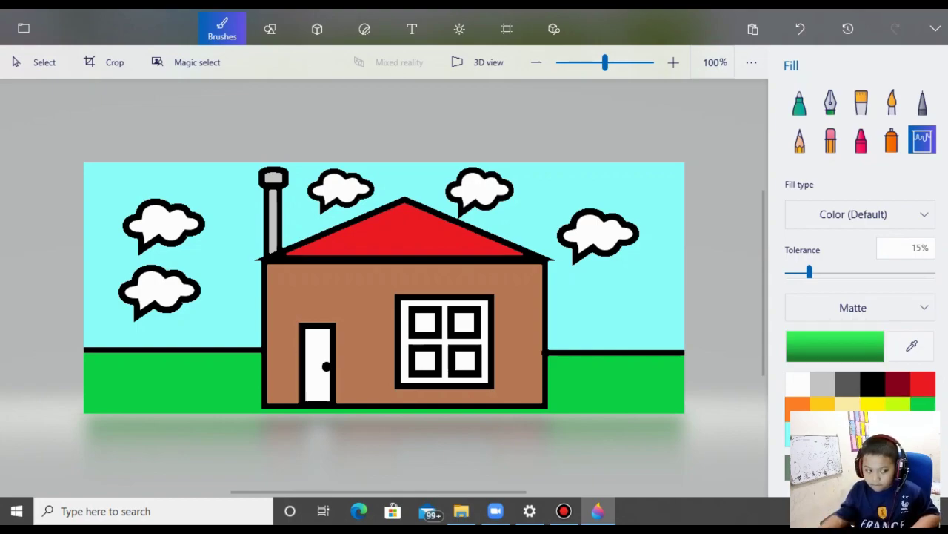
click(317, 348)
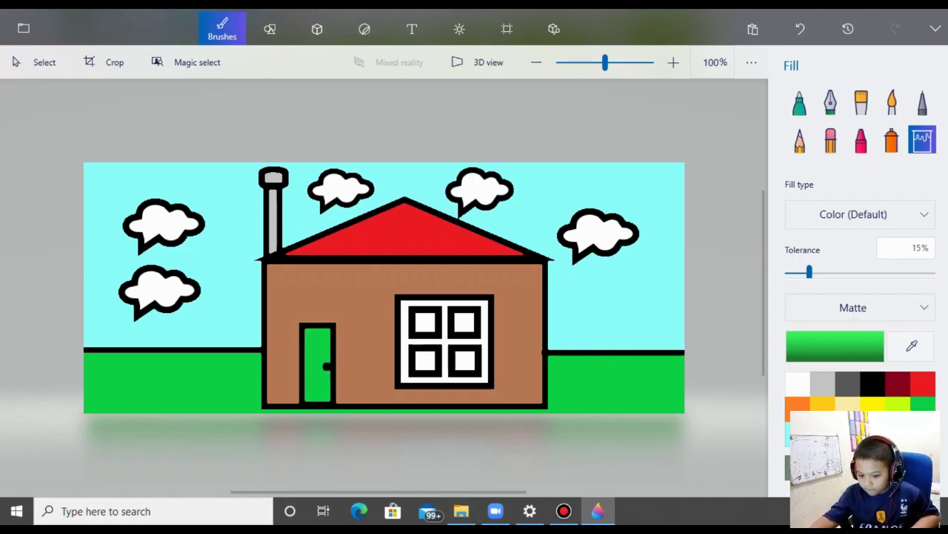
click(444, 341)
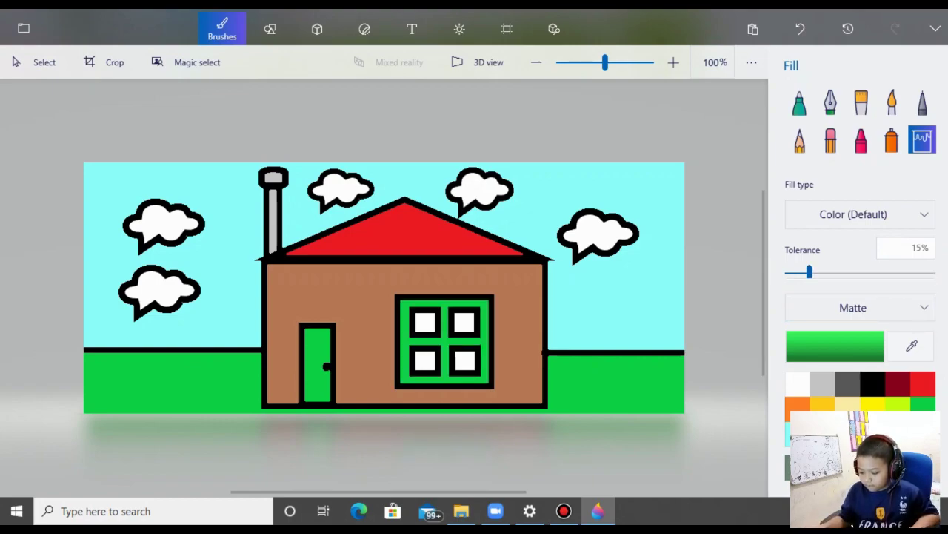
key(ctrl+z)
key(ctrl+z)
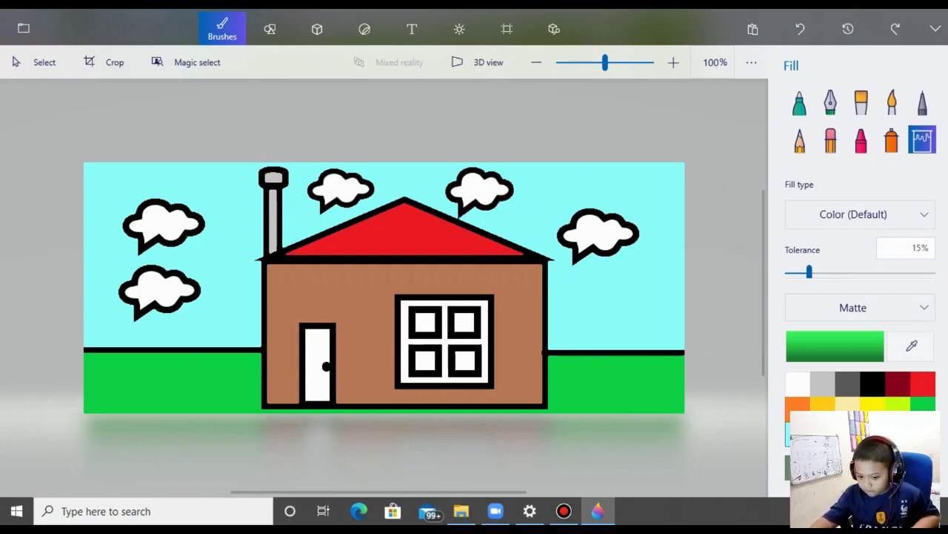
Fill the door and the window frame around the four panes with orange.
click(798, 404)
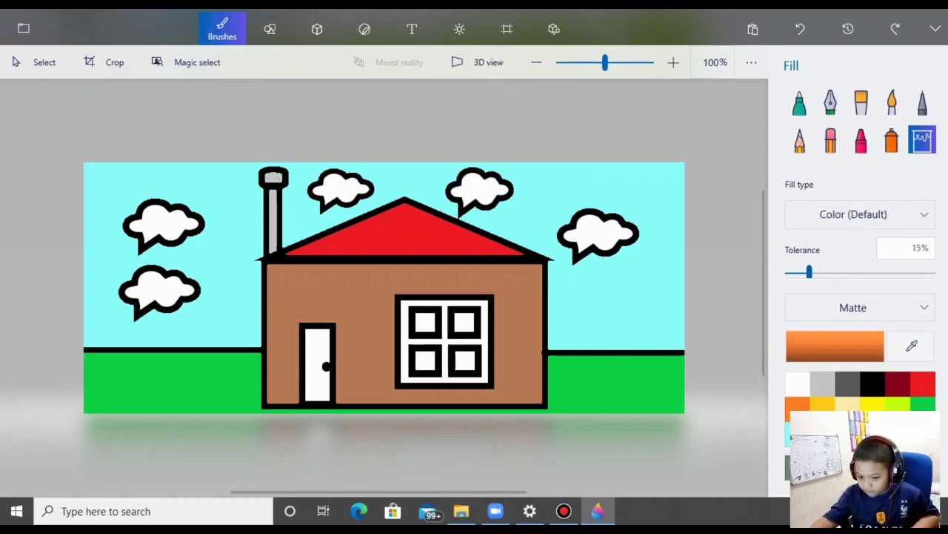
click(317, 363)
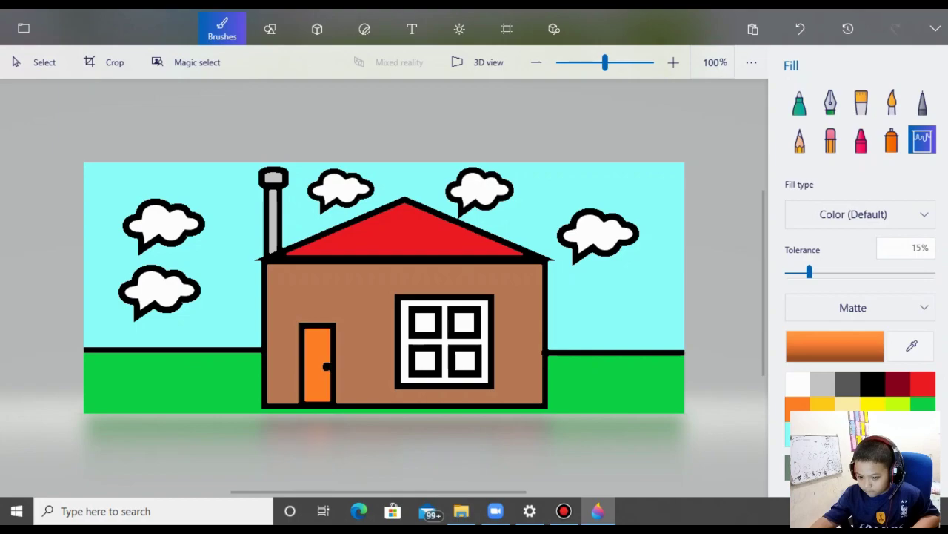
click(445, 341)
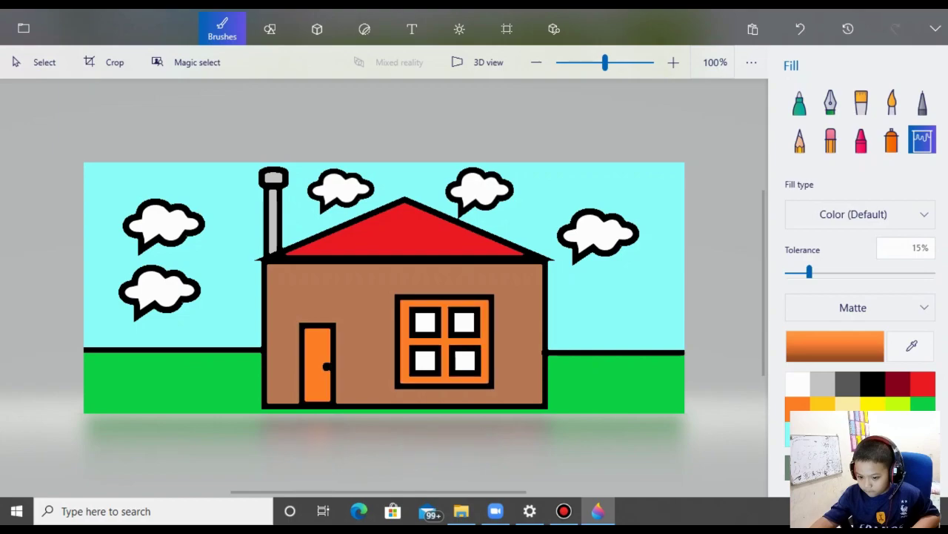